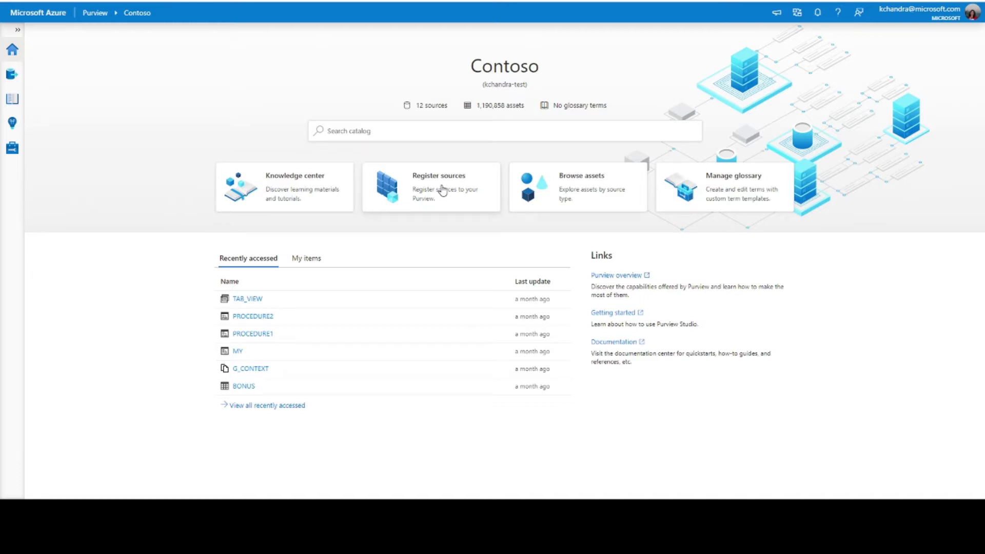
- From the Sources map, begin a new source registration and pick the Oracle (Preview) tile
{"action": "left_click", "coordinate": [442, 191]}
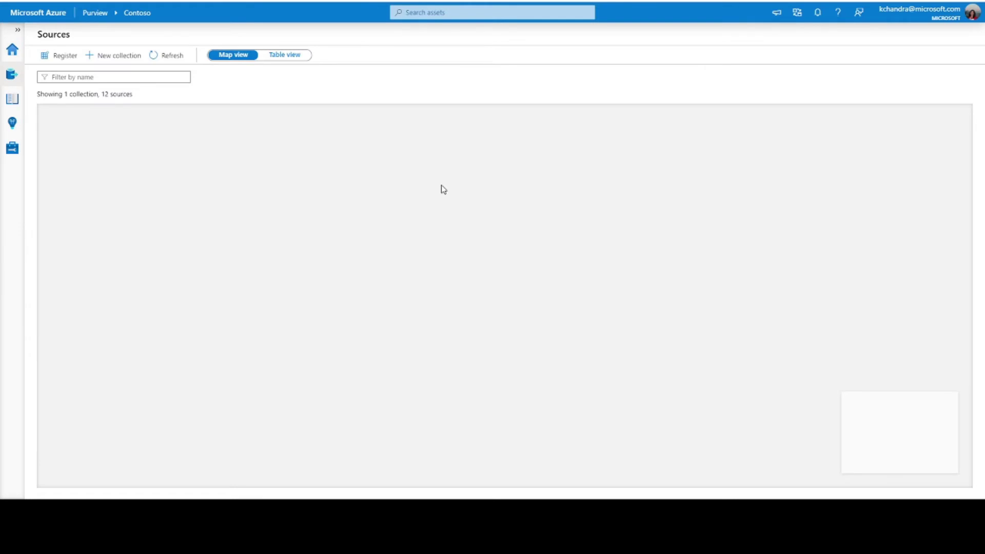
{"action": "left_click", "coordinate": [58, 56]}
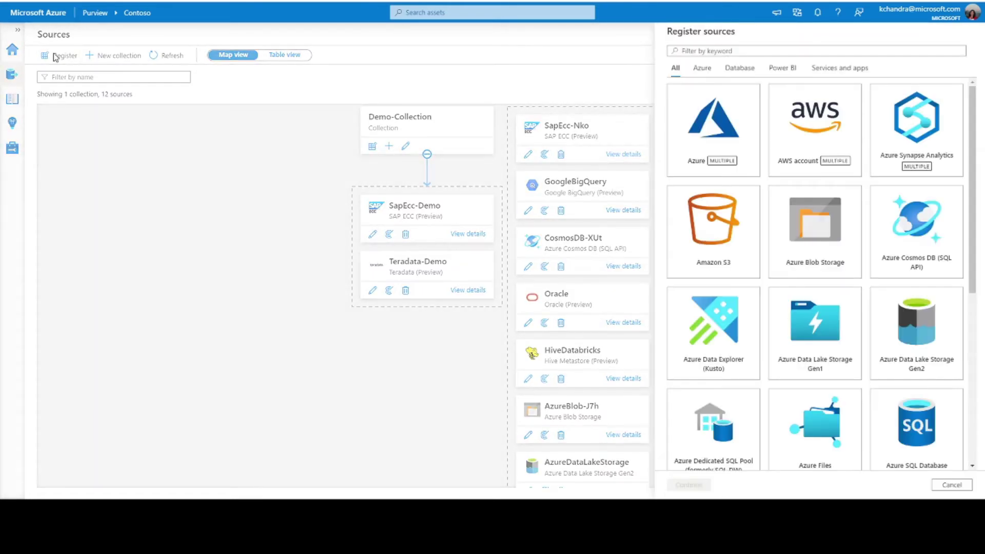
{"action": "scroll", "coordinate": [813, 324], "scroll_direction": "down", "scroll_amount": 5}
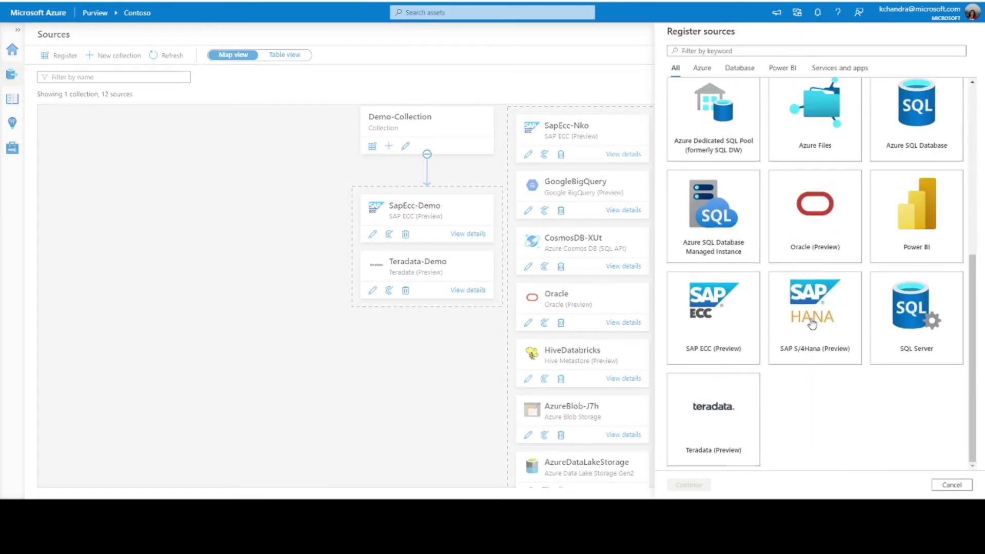
{"action": "left_click", "coordinate": [805, 230]}
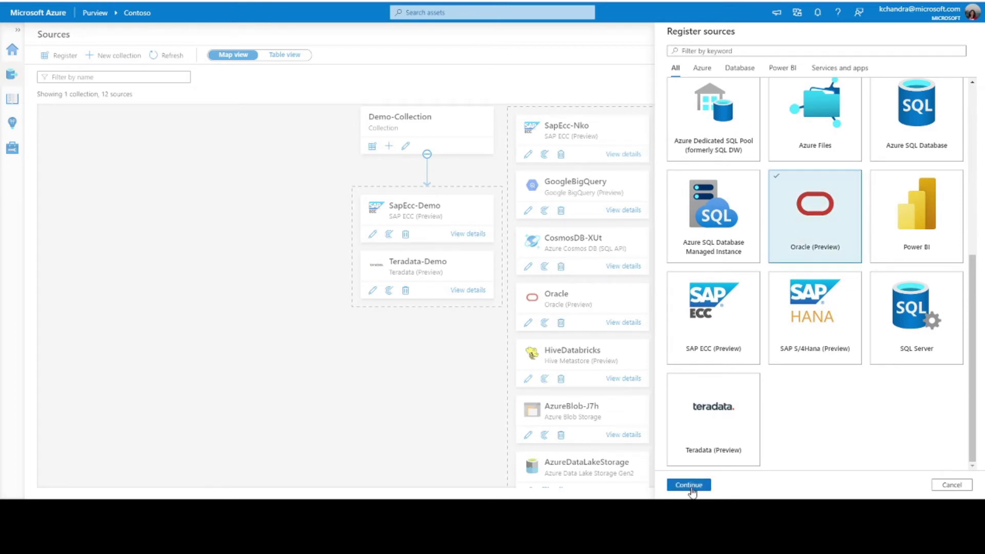
{"action": "left_click", "coordinate": [691, 487]}
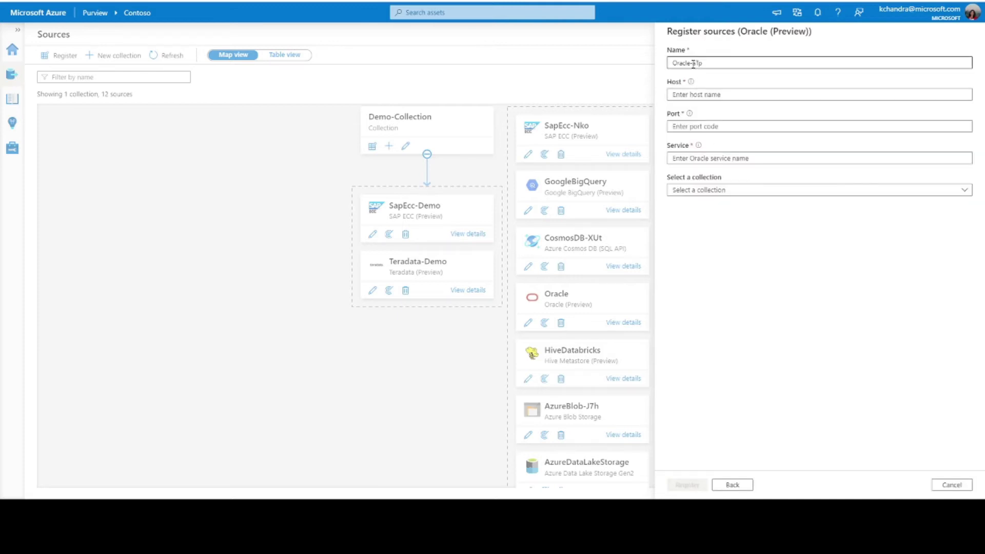
- Rename the source to Oracle-Demo and paste host 20.198.248.129
{"action": "left_click_drag", "start_coordinate": [694, 64], "coordinate": [717, 65]}
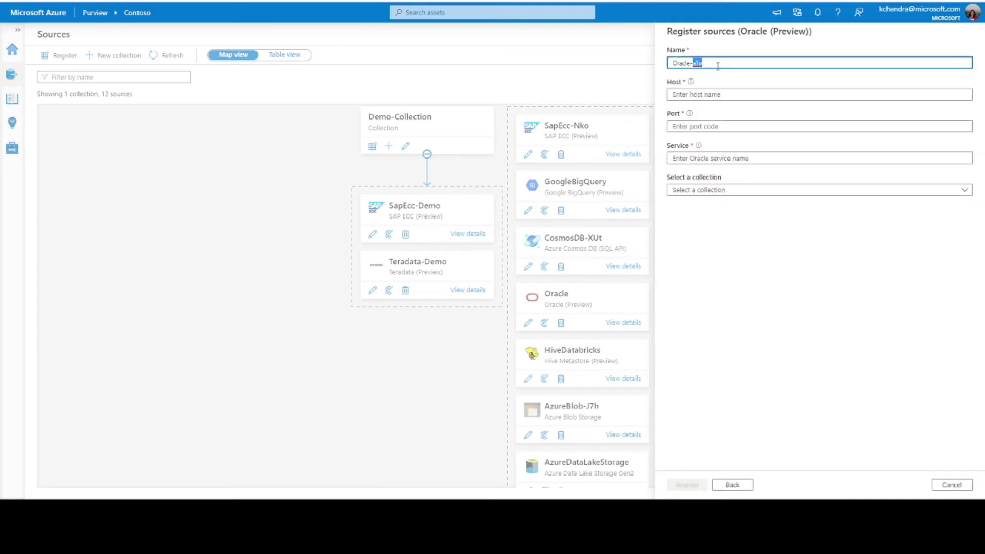
{"action": "type", "text": "Demo"}
{"action": "left_click", "coordinate": [682, 96]}
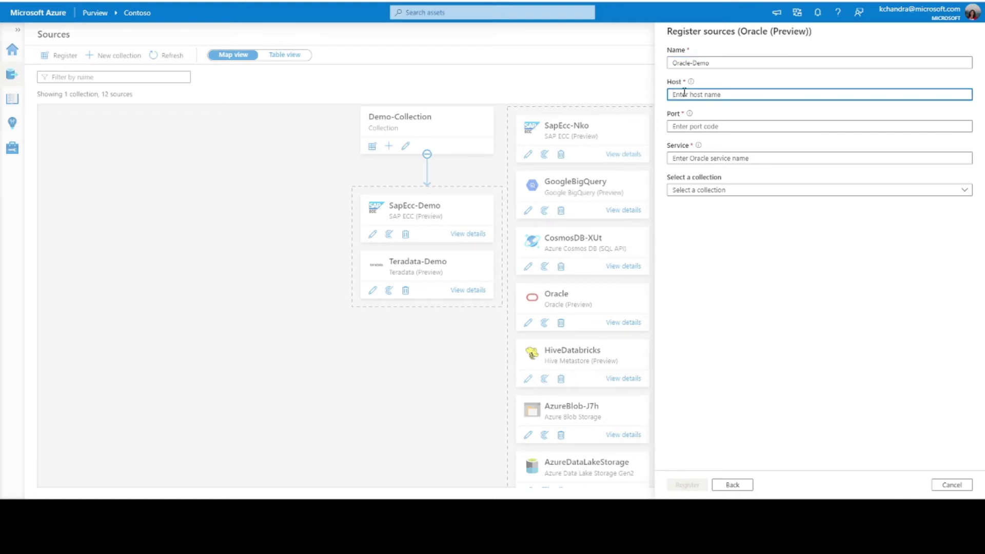
{"action": "mouse_move", "coordinate": [691, 84]}
{"action": "type", "text": "20.198.248.129"}
- Enter port 1521 and service name test01
{"action": "left_click", "coordinate": [706, 127]}
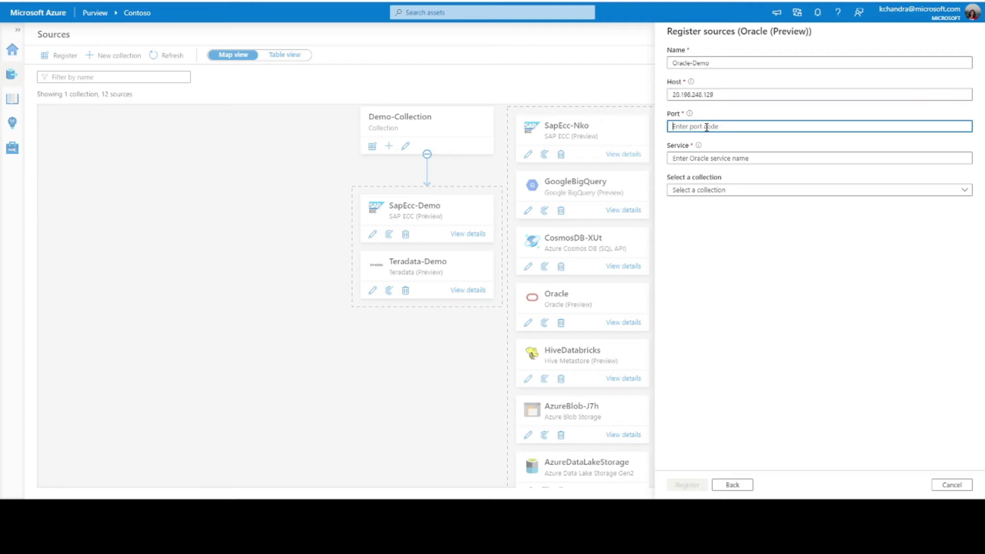
{"action": "mouse_move", "coordinate": [691, 115]}
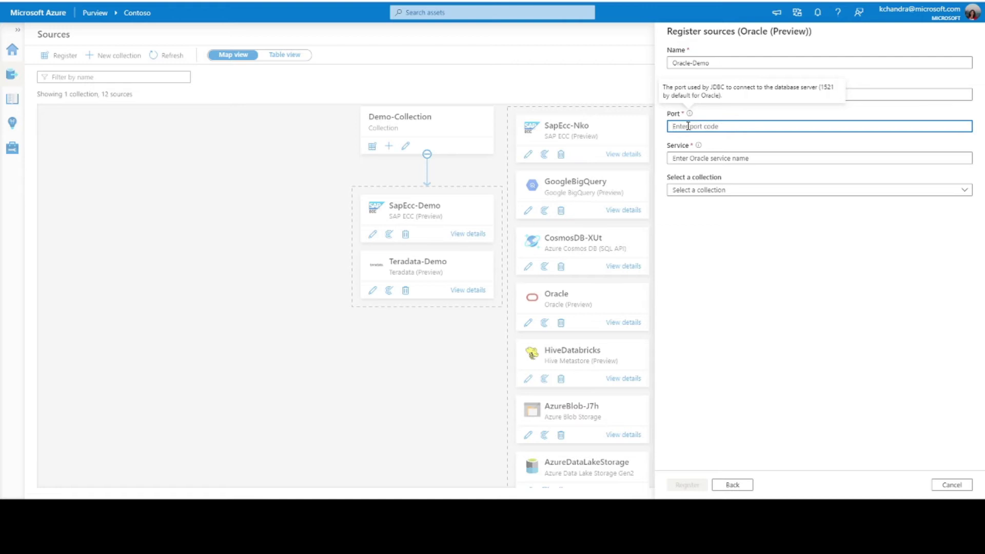
{"action": "type", "text": "1521"}
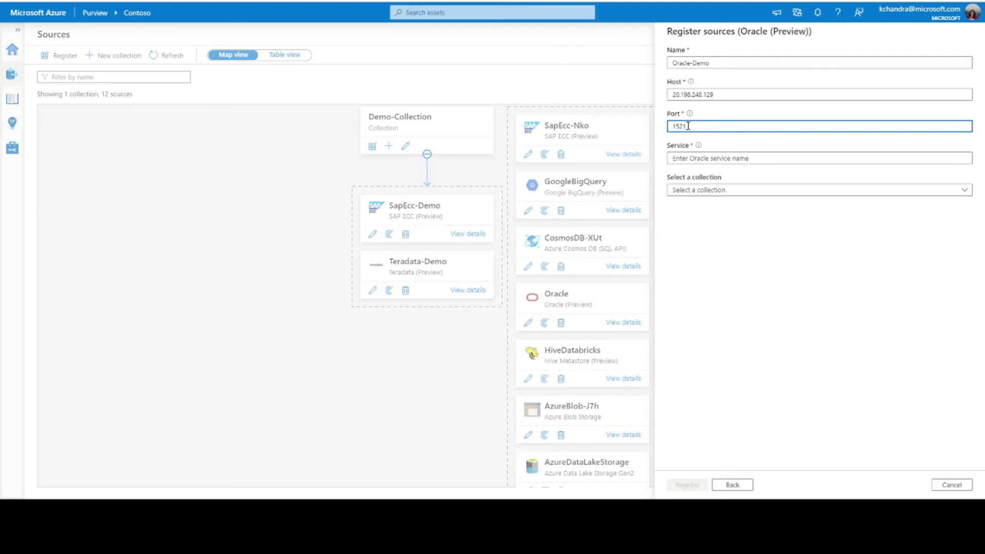
{"action": "mouse_move", "coordinate": [699, 146]}
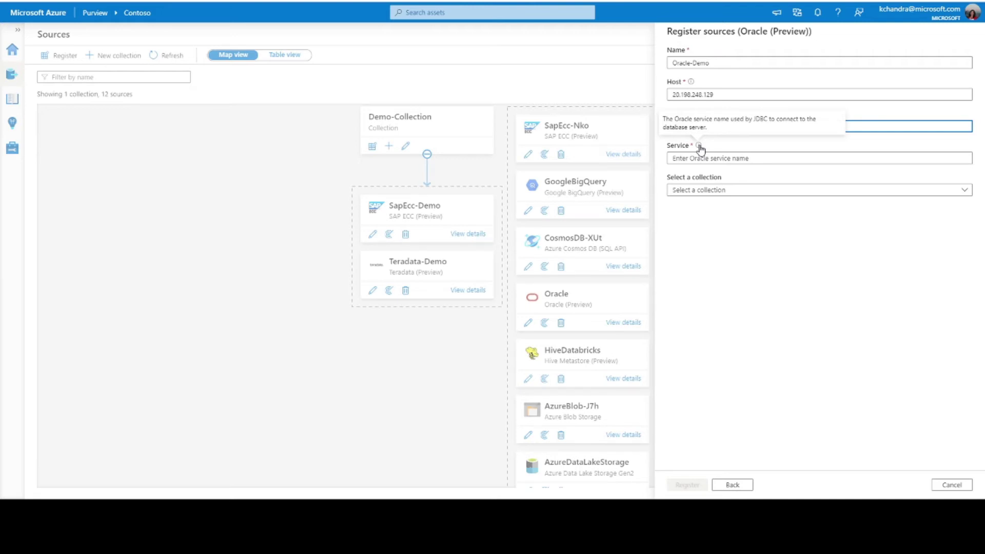
{"action": "left_click", "coordinate": [701, 158]}
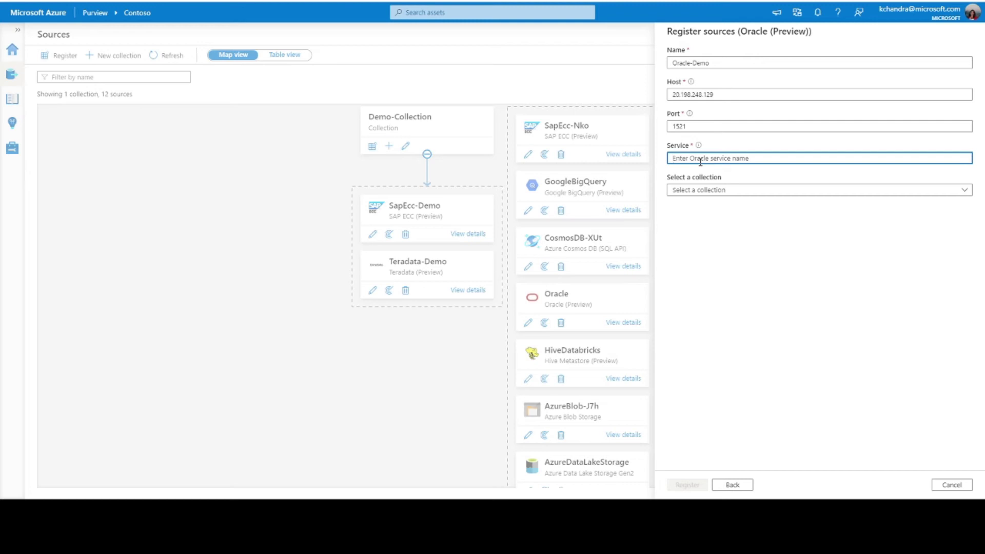
{"action": "type", "text": "test01"}
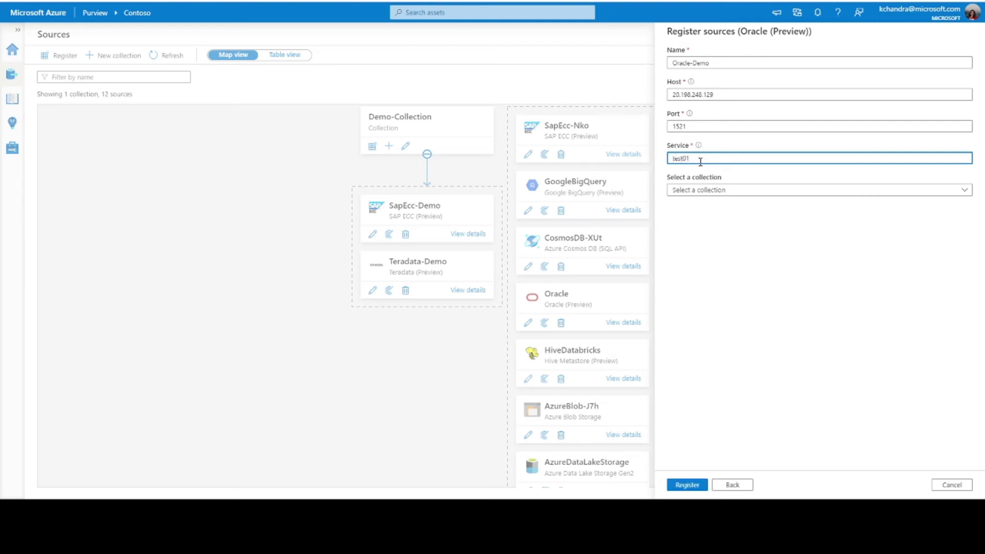
- Place the source in Demo-Collection and register it
{"action": "left_click", "coordinate": [731, 174]}
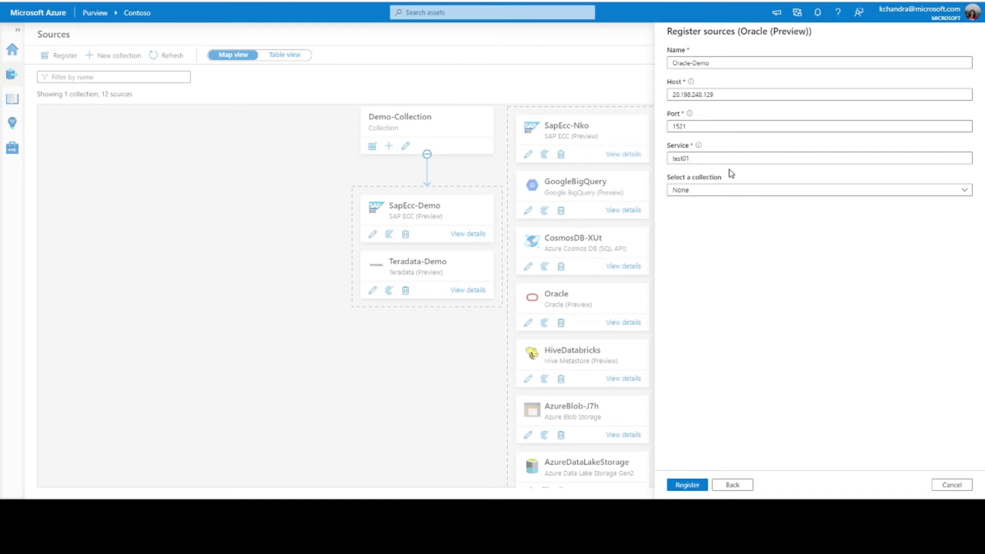
{"action": "left_click", "coordinate": [691, 190]}
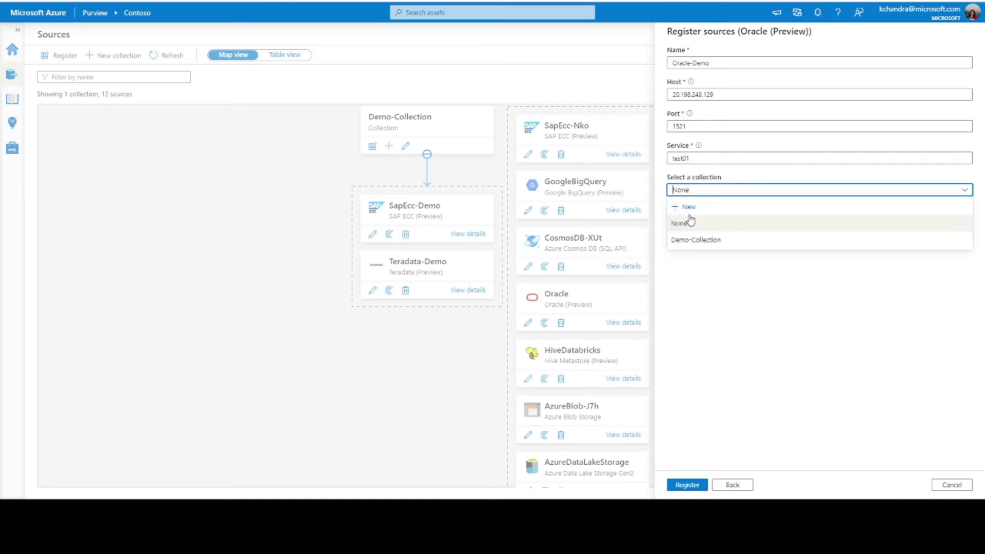
{"action": "left_click", "coordinate": [691, 241]}
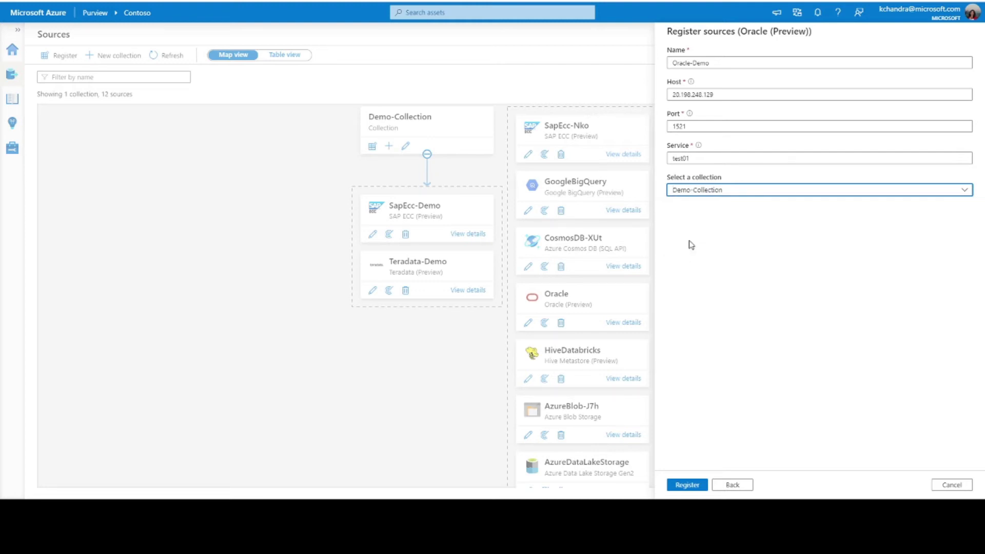
{"action": "left_click", "coordinate": [687, 487]}
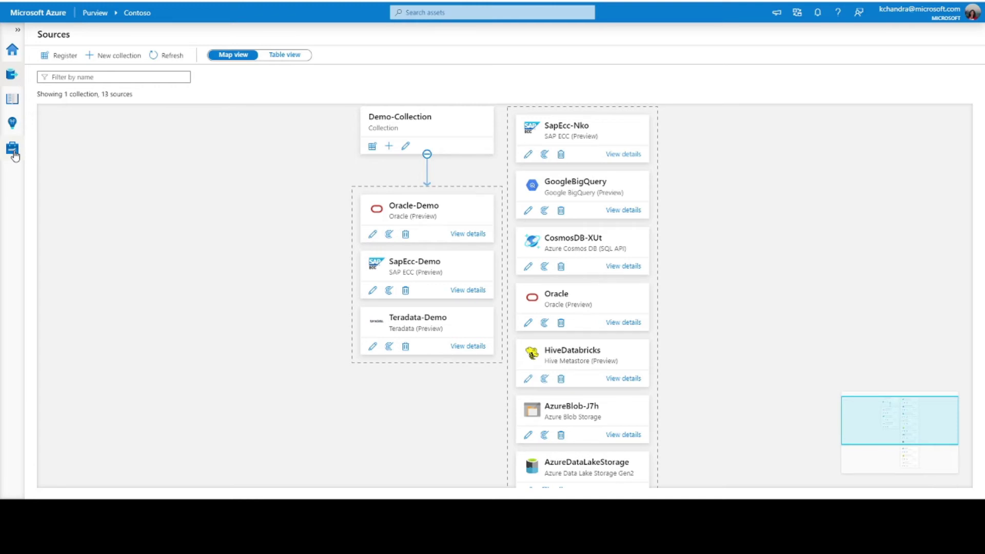
- Go to Management and list the integration runtimes
{"action": "left_click", "coordinate": [14, 155]}
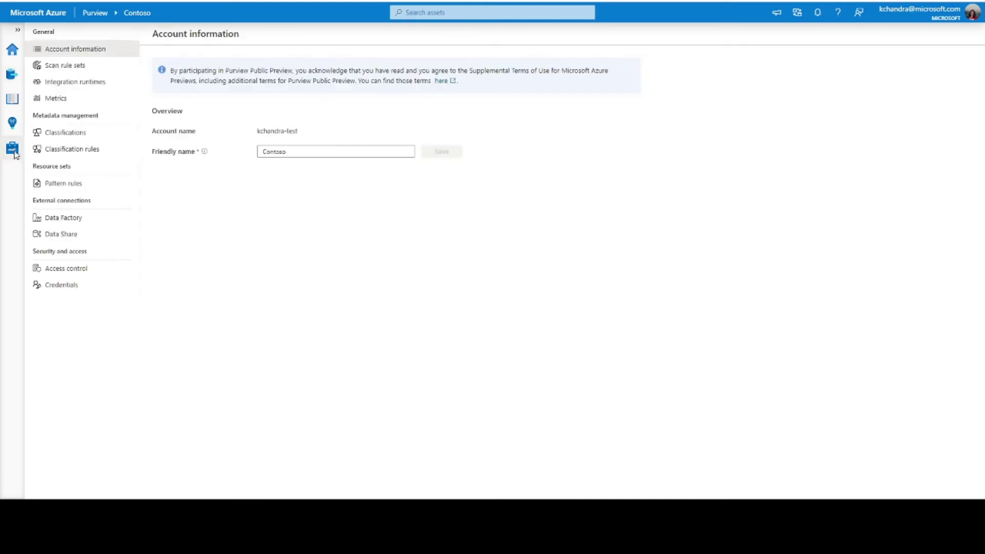
{"action": "left_click", "coordinate": [75, 86]}
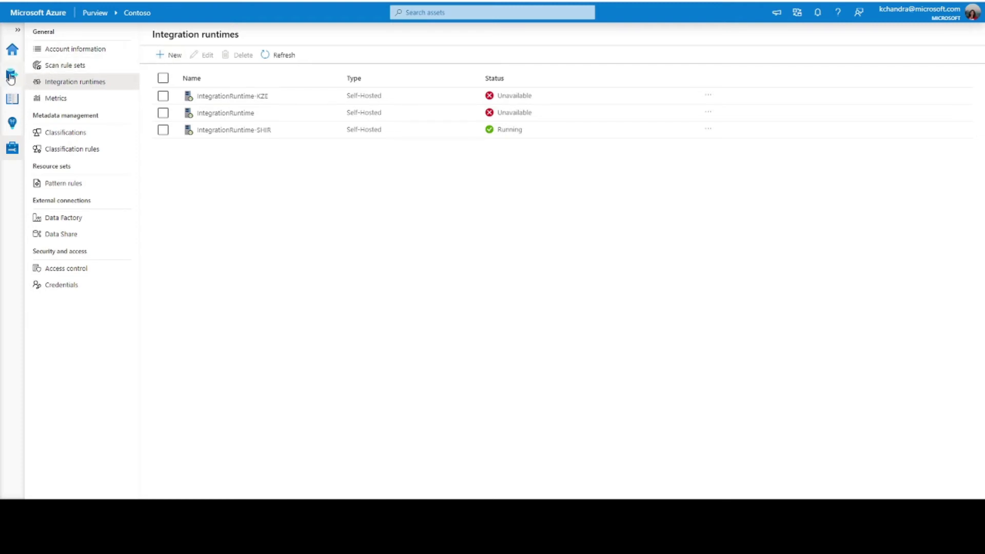
- Start a new scan of Oracle-Demo from the Sources map and name it Scan-Demo
{"action": "left_click", "coordinate": [11, 77]}
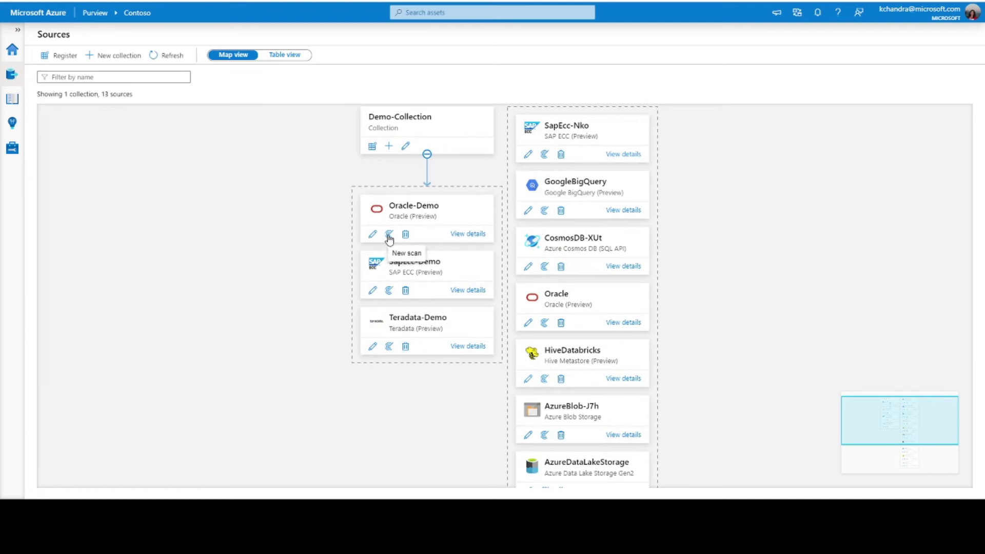
{"action": "left_click", "coordinate": [389, 237]}
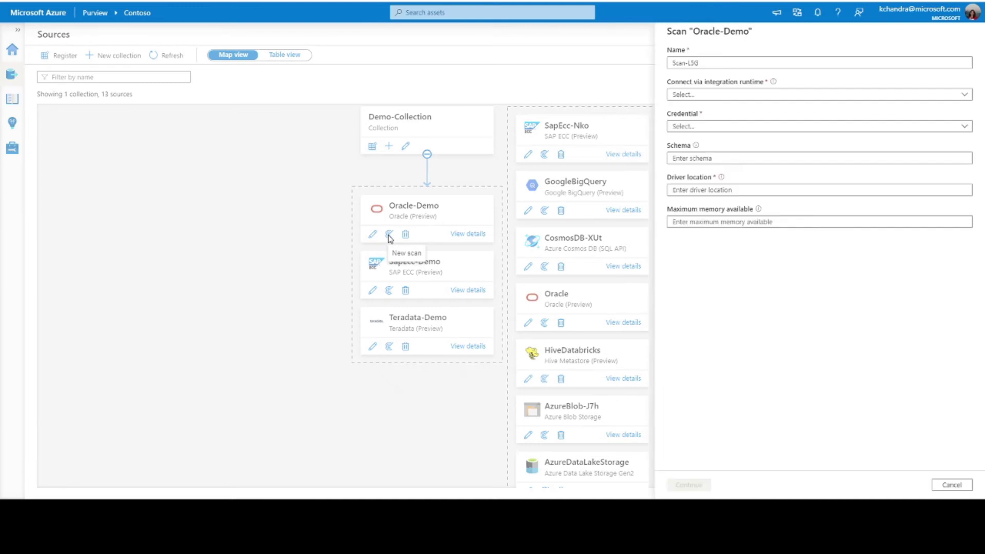
{"action": "left_click", "coordinate": [688, 63]}
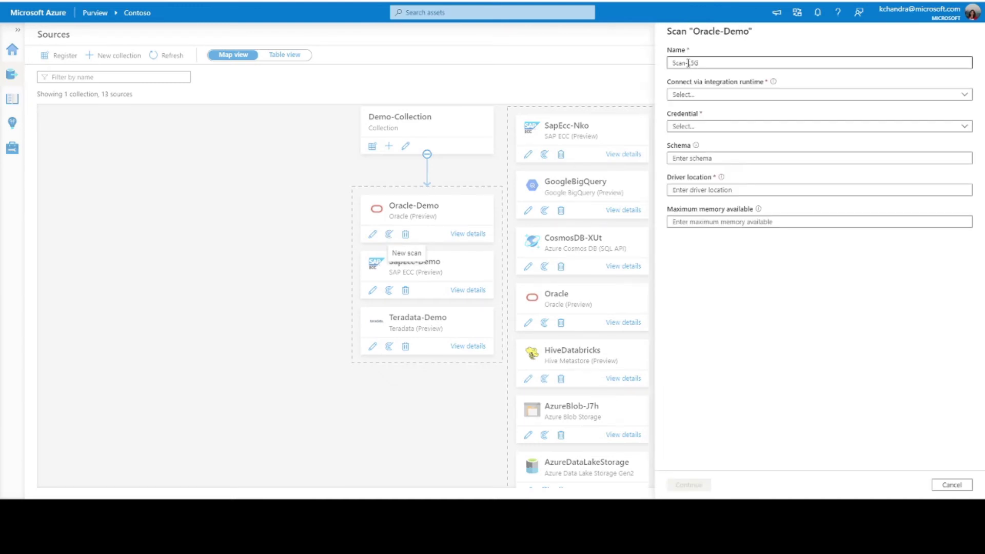
{"action": "left_click_drag", "start_coordinate": [689, 62], "coordinate": [736, 63]}
{"action": "type", "text": "Demo"}
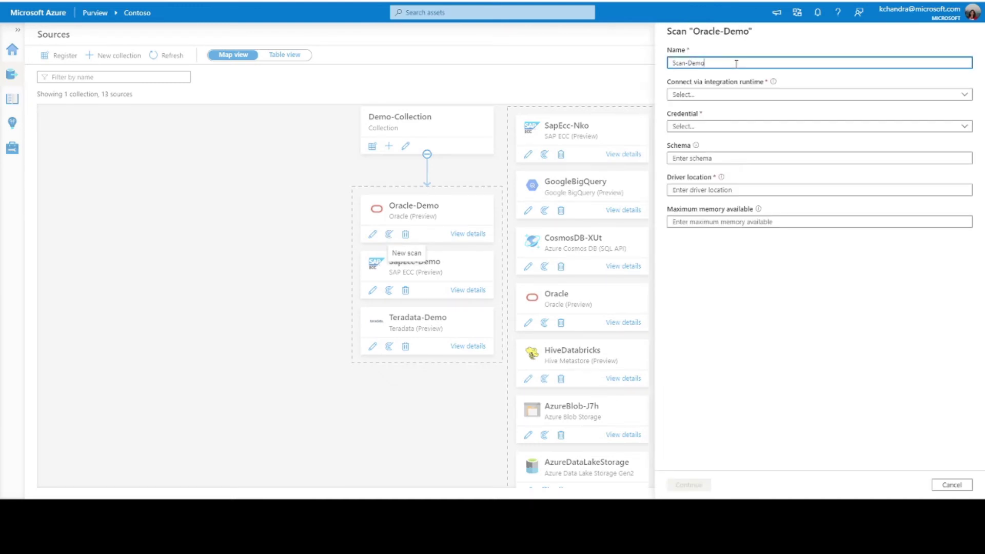
- Connect the scan via IntegrationRuntime-SHIR and authenticate with credential-Oracle
{"action": "left_click", "coordinate": [700, 95]}
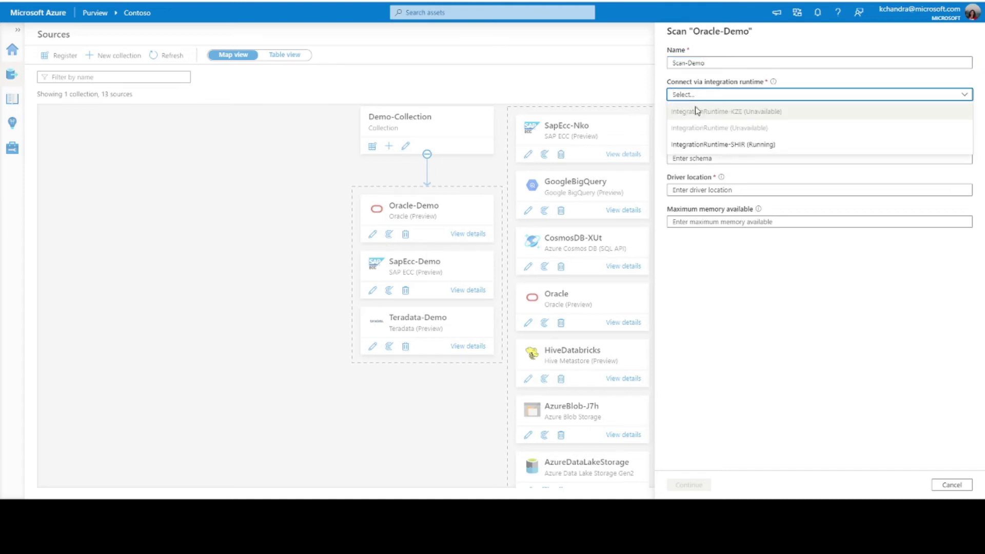
{"action": "left_click", "coordinate": [695, 145]}
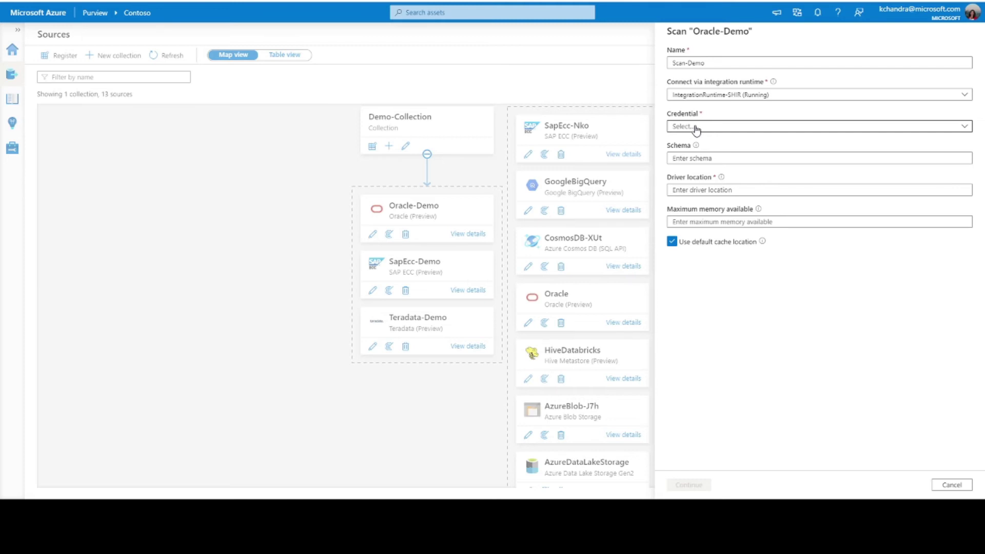
{"action": "left_click", "coordinate": [697, 128]}
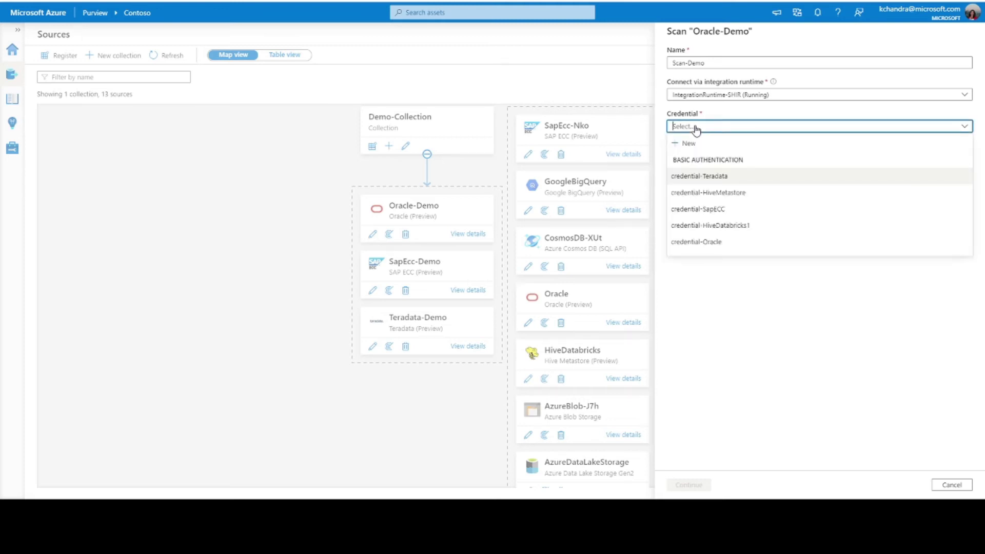
{"action": "left_click", "coordinate": [697, 242]}
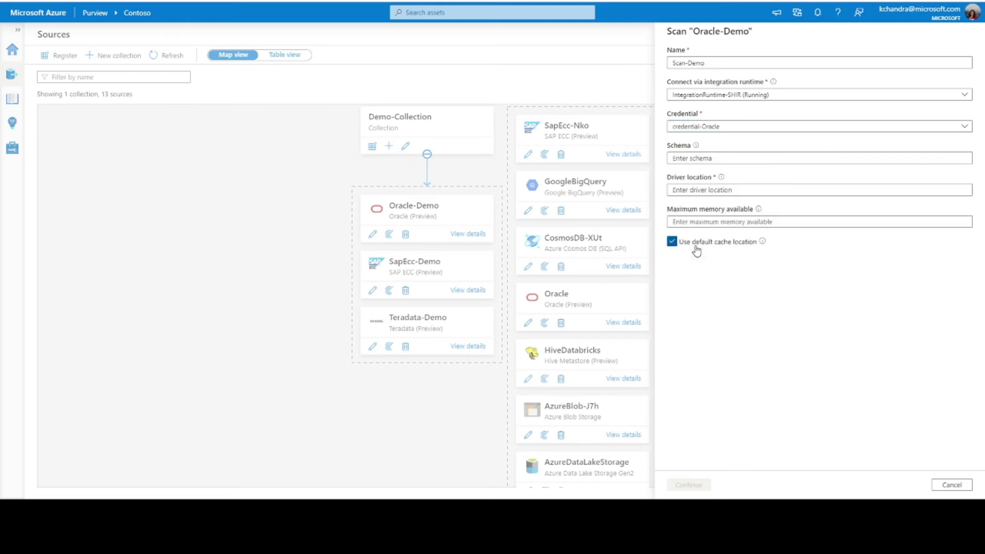
{"action": "left_click", "coordinate": [689, 159]}
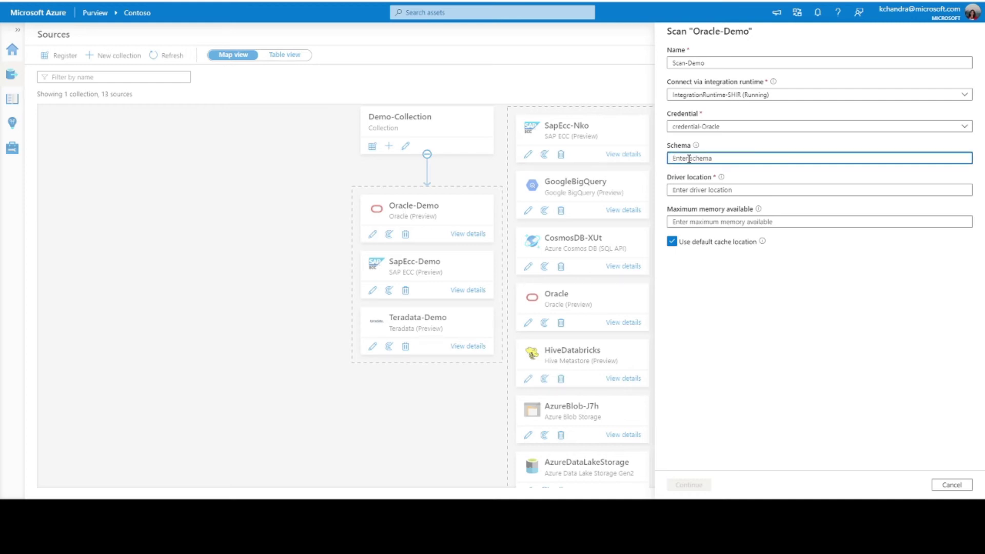
- Clear the trial schema list sc1;sc2 and set driver location D:\Drivers\Oracle
{"action": "type", "text": "sc1;sc2"}
{"action": "left_click_drag", "start_coordinate": [699, 158], "coordinate": [668, 159]}
{"action": "key", "text": "BackSpace"}
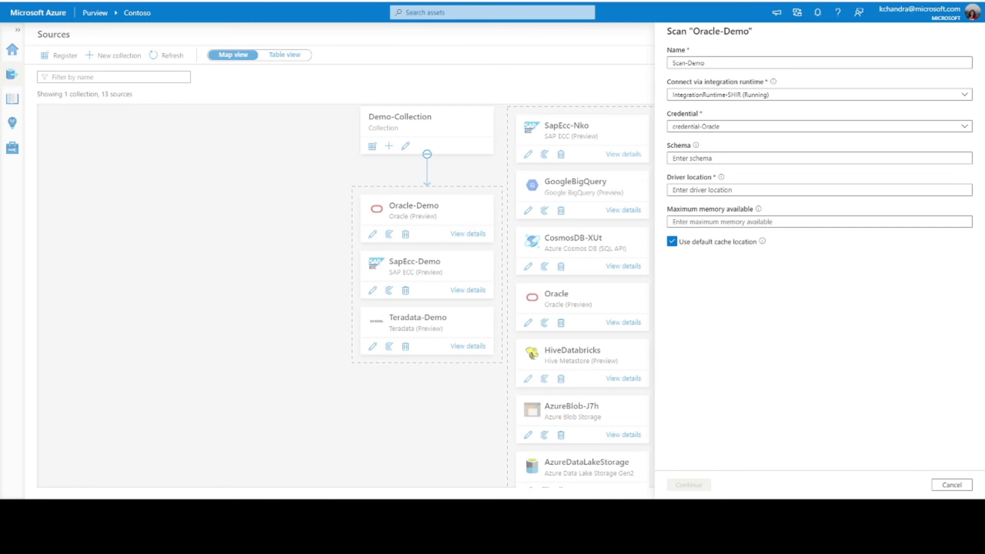
{"action": "left_click", "coordinate": [699, 191]}
{"action": "type", "text": "D:\\Drivers\\Oracle"}
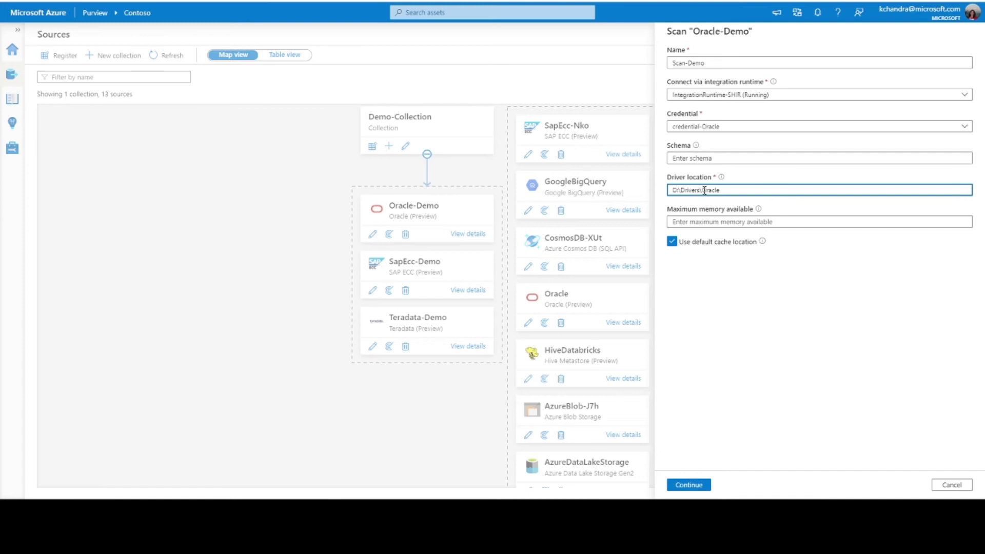
- Set maximum memory to 16, keep the default cache location checked, and continue
{"action": "left_click", "coordinate": [701, 221]}
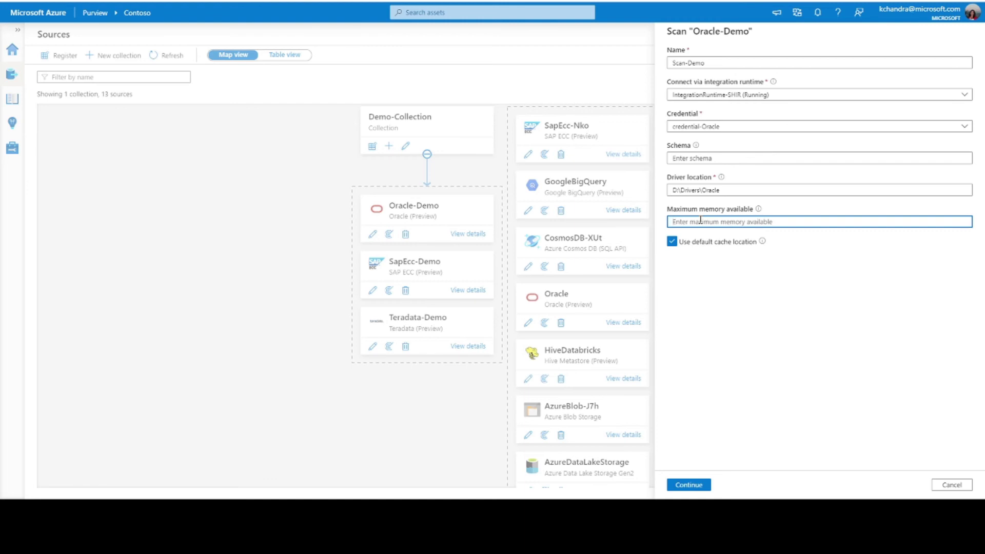
{"action": "type", "text": "16"}
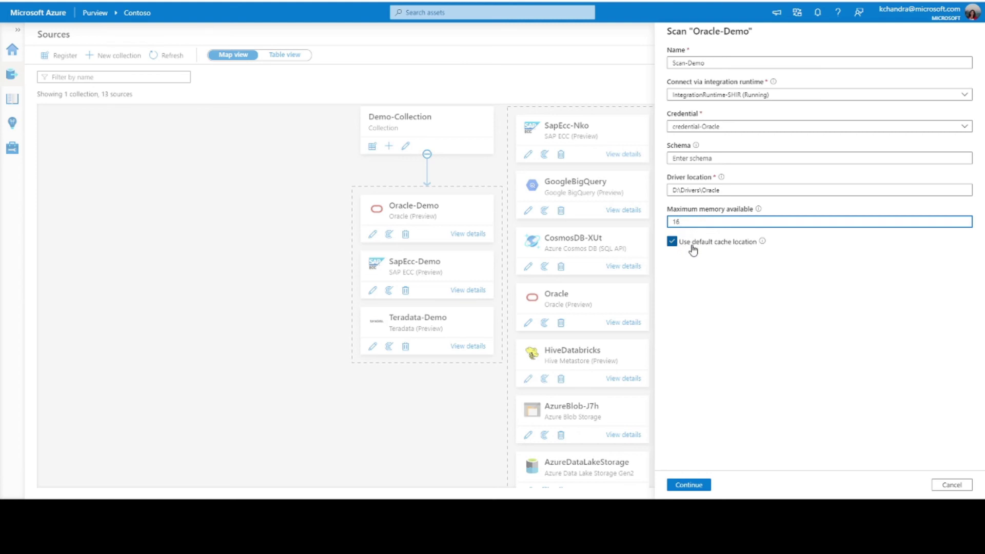
{"action": "mouse_move", "coordinate": [763, 243]}
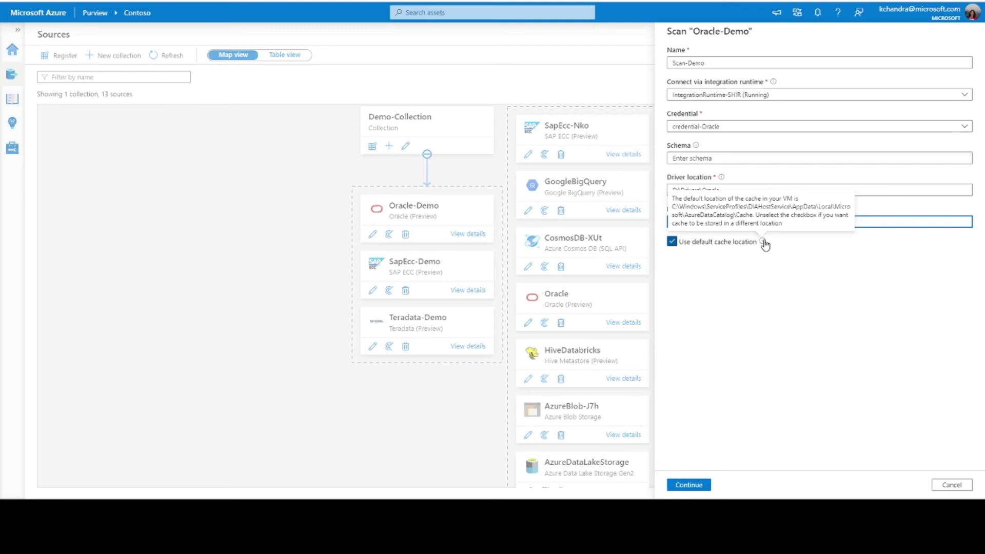
{"action": "left_click", "coordinate": [671, 242]}
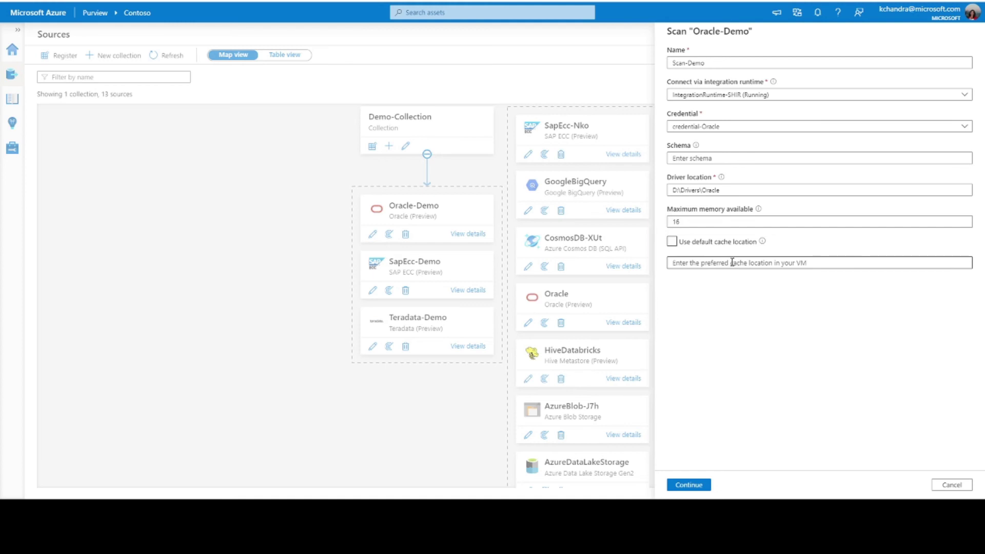
{"action": "left_click", "coordinate": [673, 242]}
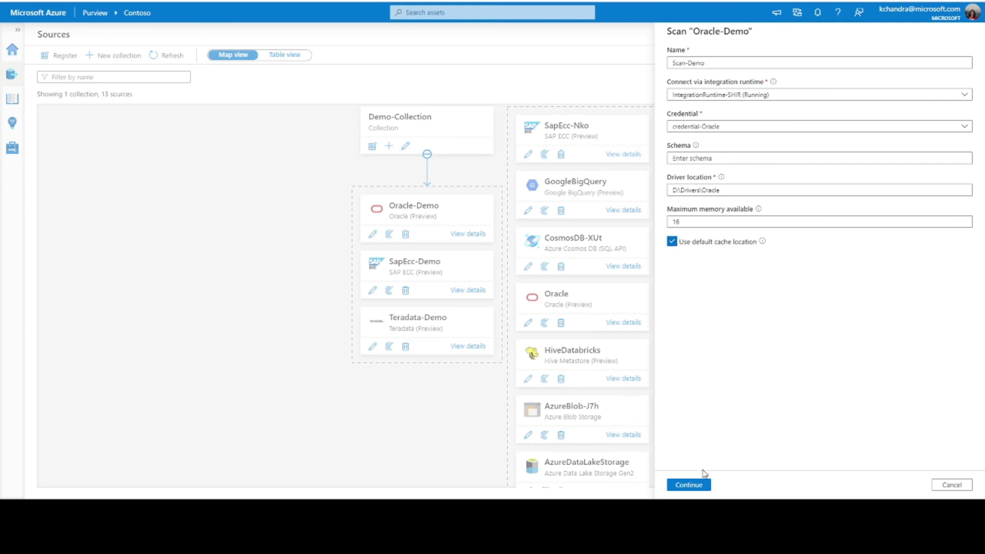
{"action": "left_click", "coordinate": [693, 487]}
{"action": "left_click", "coordinate": [689, 485]}
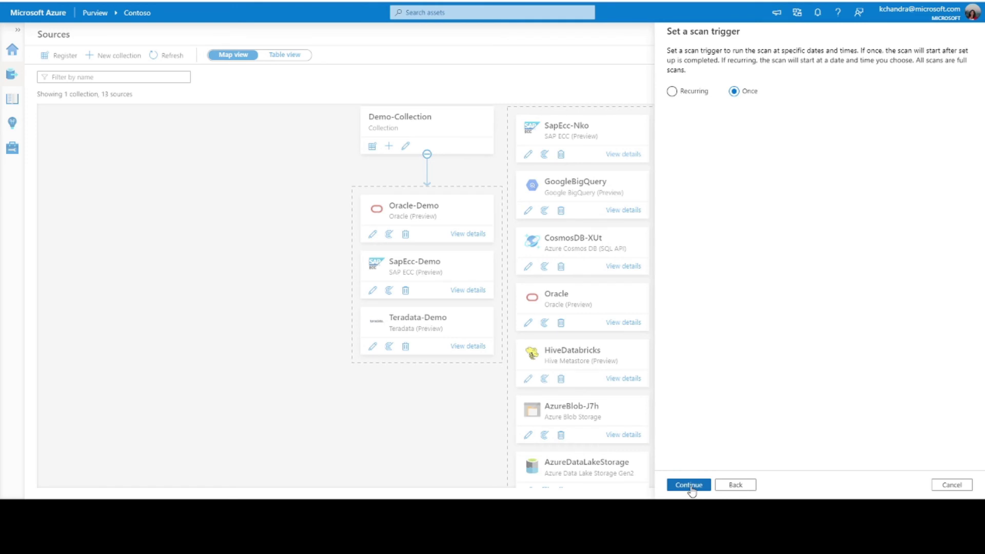
- Set the trigger to Once, save and run Scan-Demo, then view the Oracle source's details
{"action": "left_click", "coordinate": [671, 93]}
{"action": "left_click", "coordinate": [735, 93]}
{"action": "left_click", "coordinate": [688, 486]}
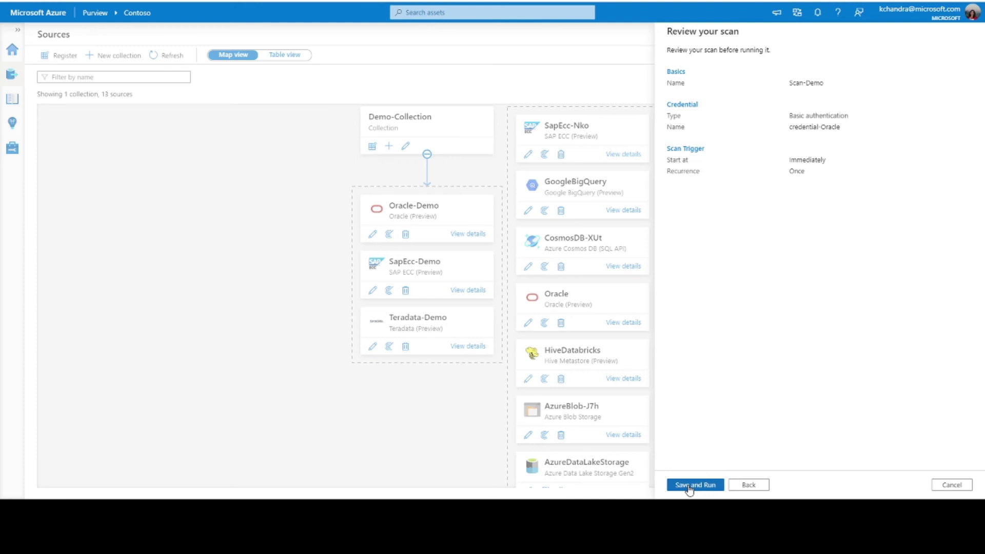
{"action": "left_click", "coordinate": [690, 487]}
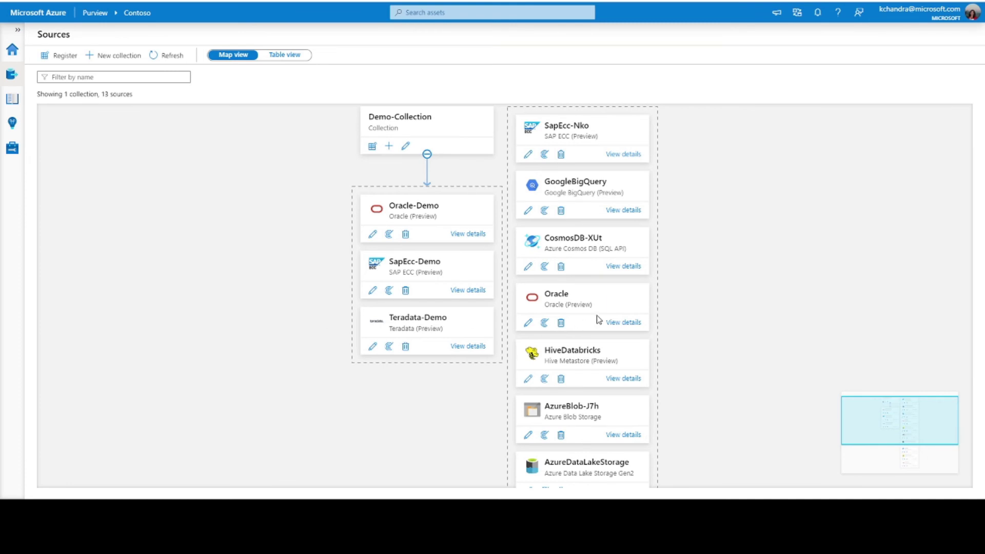
{"action": "left_click", "coordinate": [614, 324]}
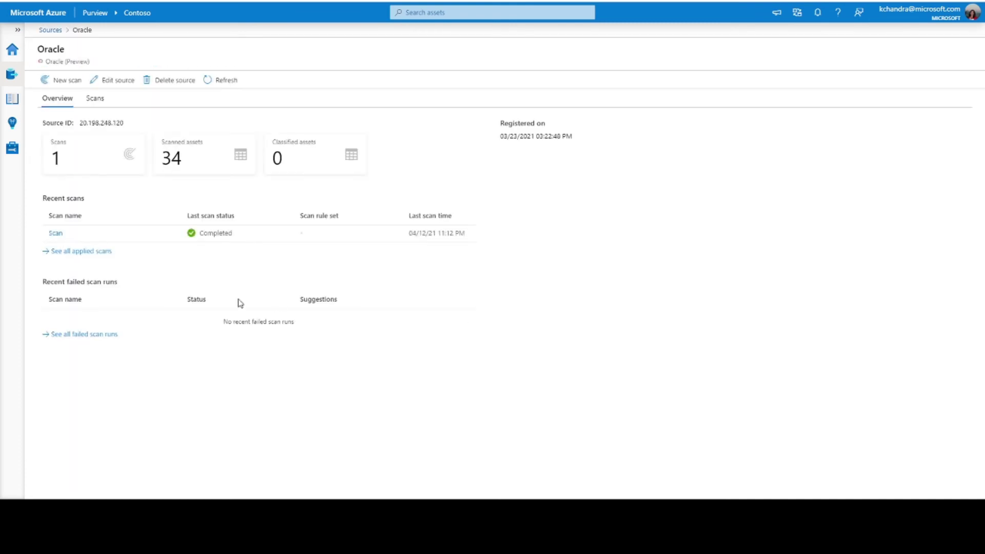
- Check the Oracle scan's run history, then browse assets filtered to the Oracle source type
{"action": "left_click", "coordinate": [55, 234]}
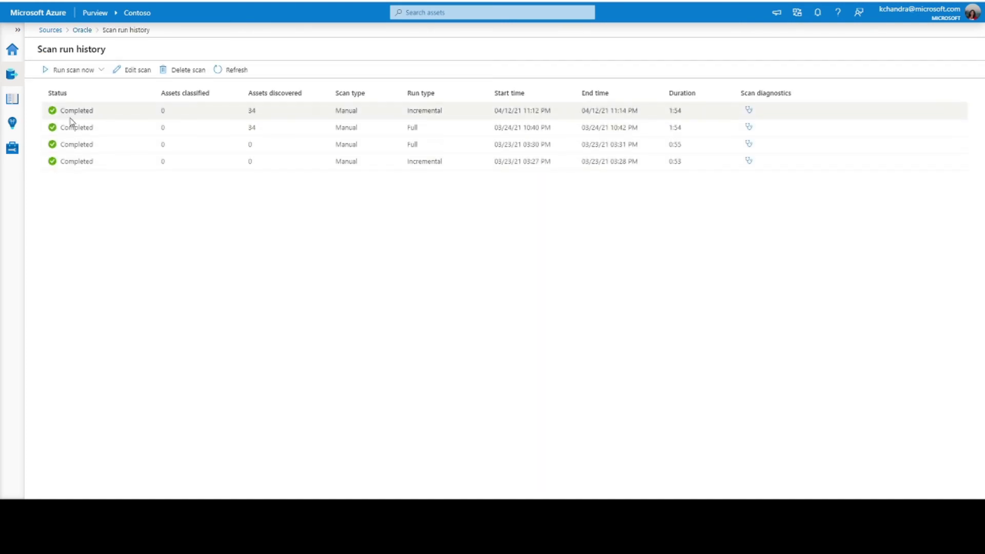
{"action": "left_click", "coordinate": [12, 53]}
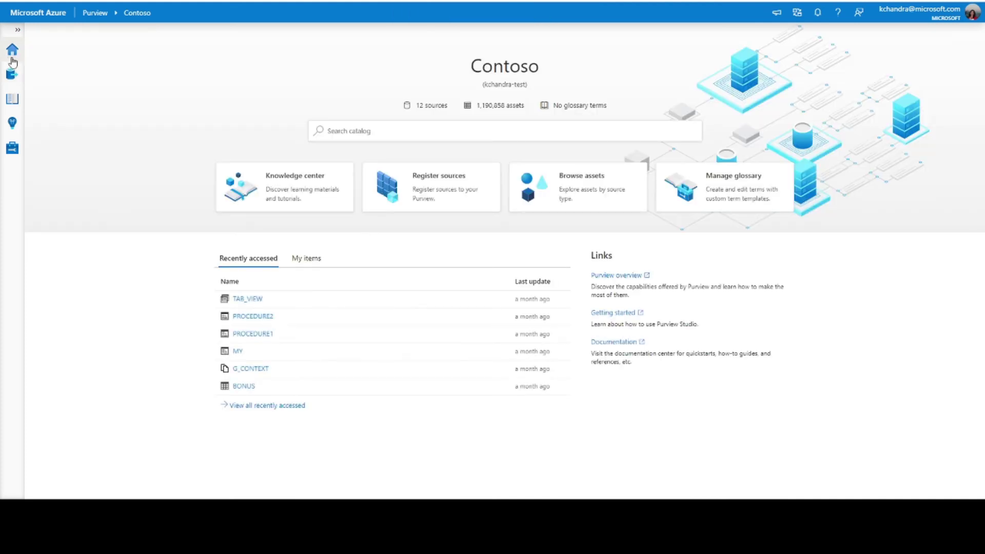
{"action": "left_click", "coordinate": [575, 193]}
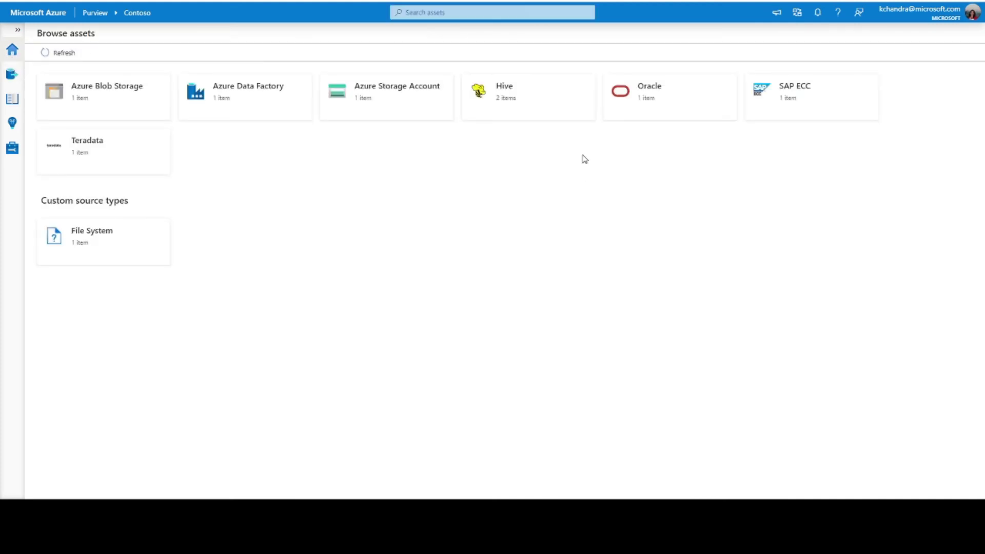
{"action": "left_click", "coordinate": [651, 101]}
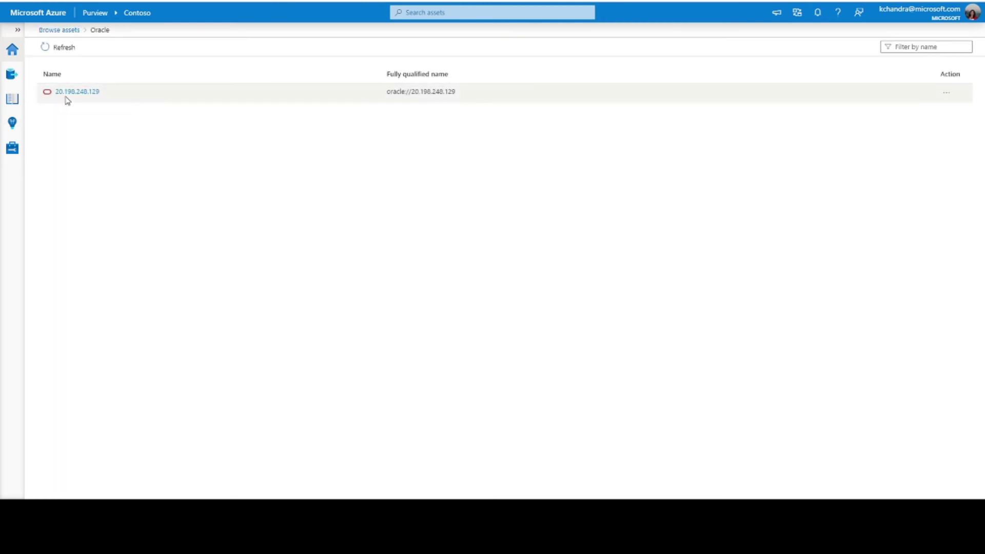
- Expand server 20.198.248.129 and view the NYY, NYY01 and SCOTT schema assets
{"action": "left_click", "coordinate": [66, 96]}
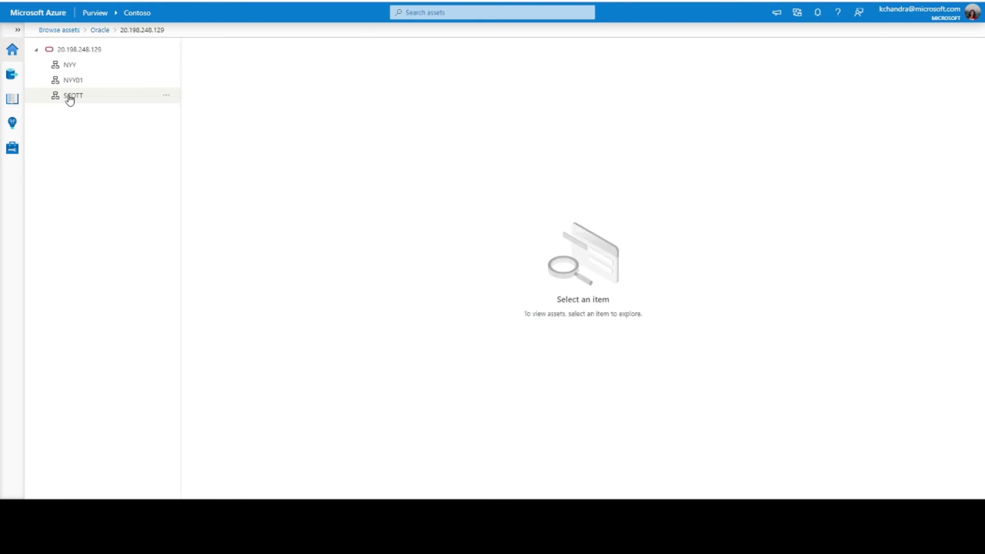
{"action": "left_click", "coordinate": [72, 71]}
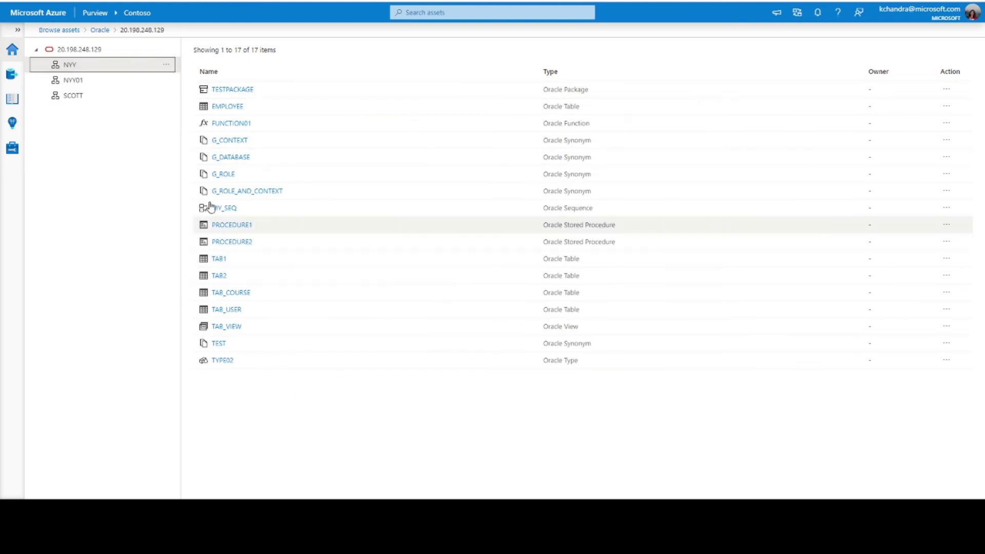
{"action": "left_click", "coordinate": [77, 82]}
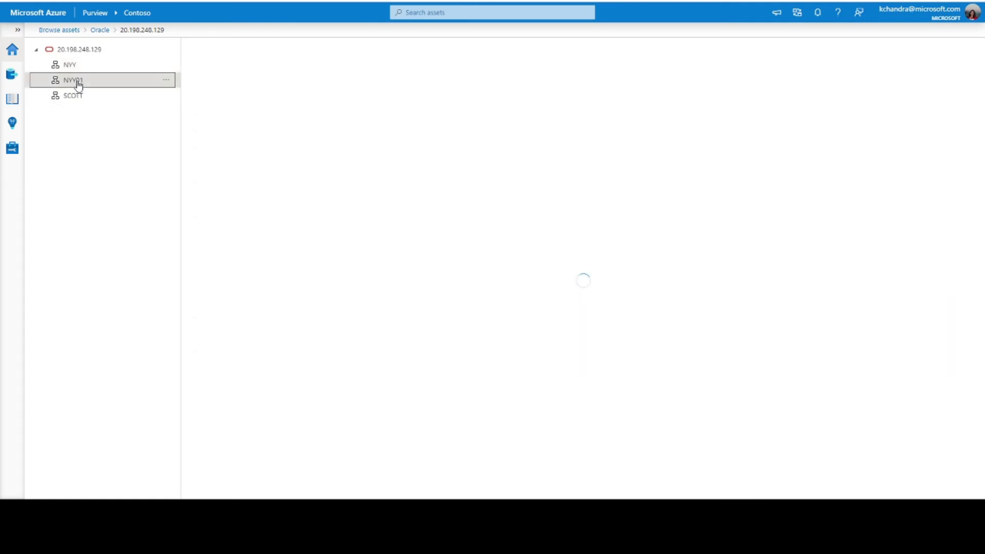
{"action": "left_click", "coordinate": [77, 102]}
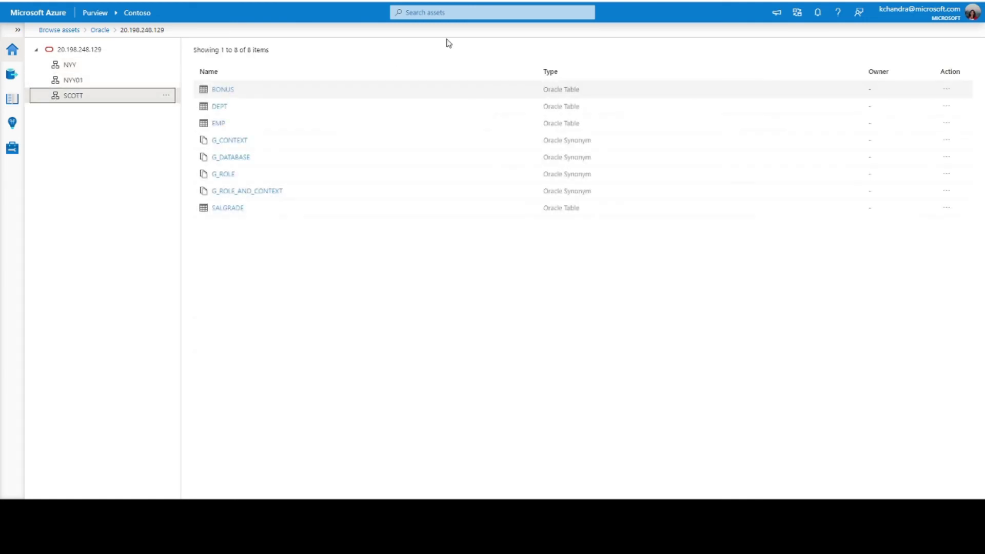
{"action": "left_click", "coordinate": [464, 12]}
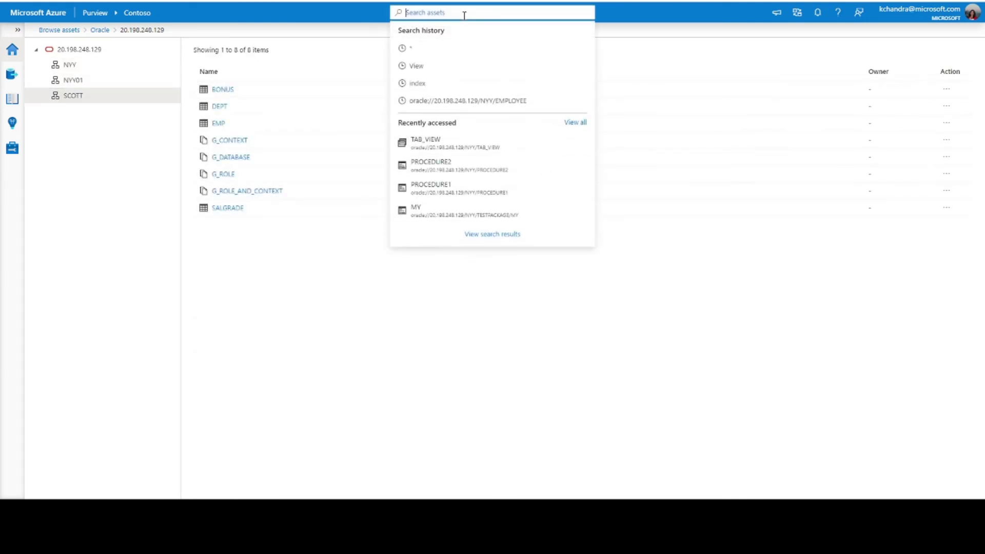
- Search all assets, filter to Oracle in schema NYY, and open the EMPLOYEE table
{"action": "left_click", "coordinate": [497, 235]}
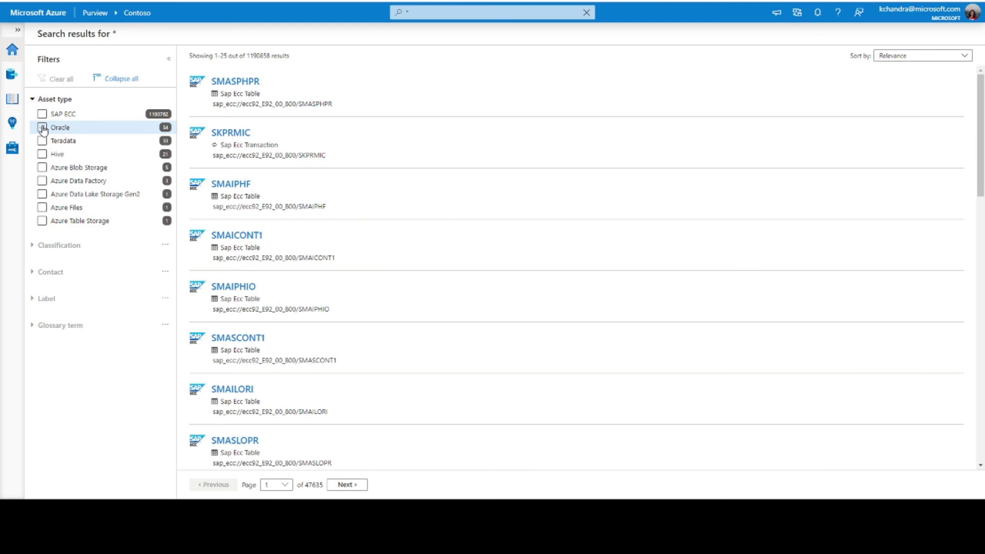
{"action": "left_click", "coordinate": [43, 128]}
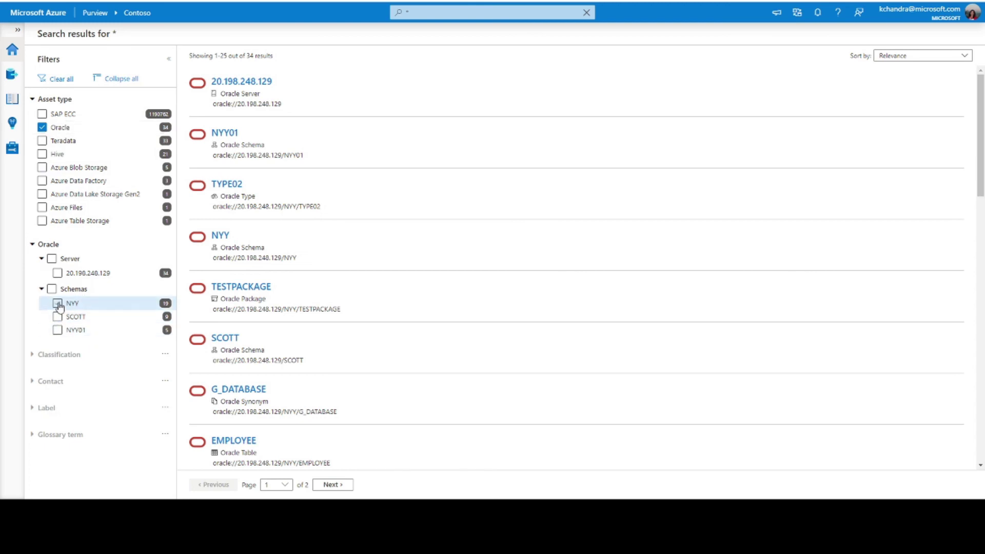
{"action": "left_click", "coordinate": [58, 304]}
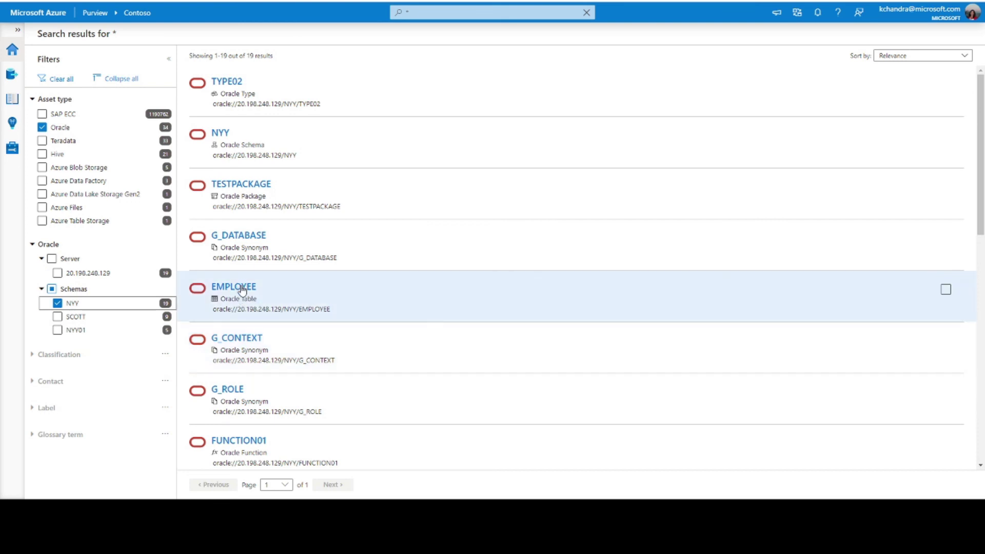
{"action": "left_click", "coordinate": [242, 290]}
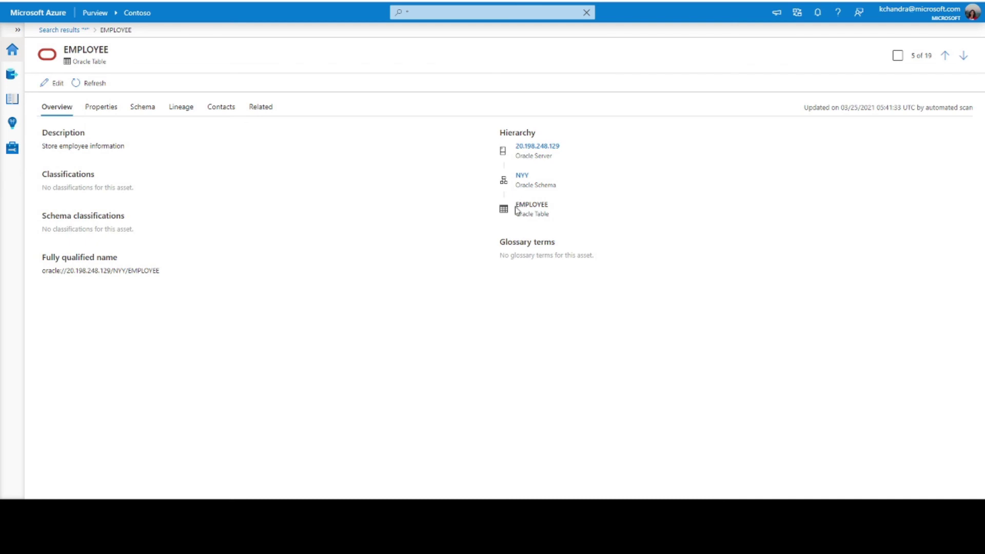
{"action": "left_click", "coordinate": [103, 108]}
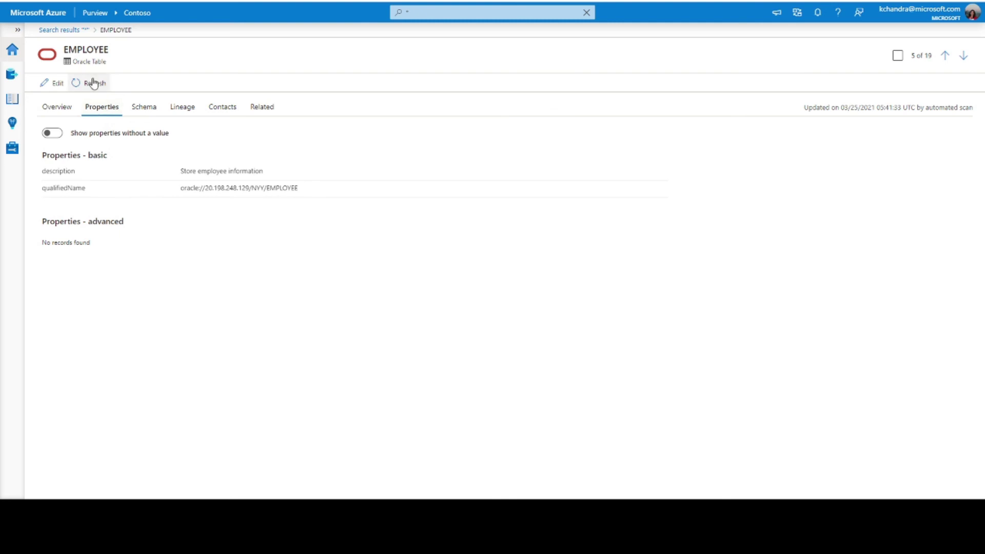
{"action": "left_click", "coordinate": [142, 107]}
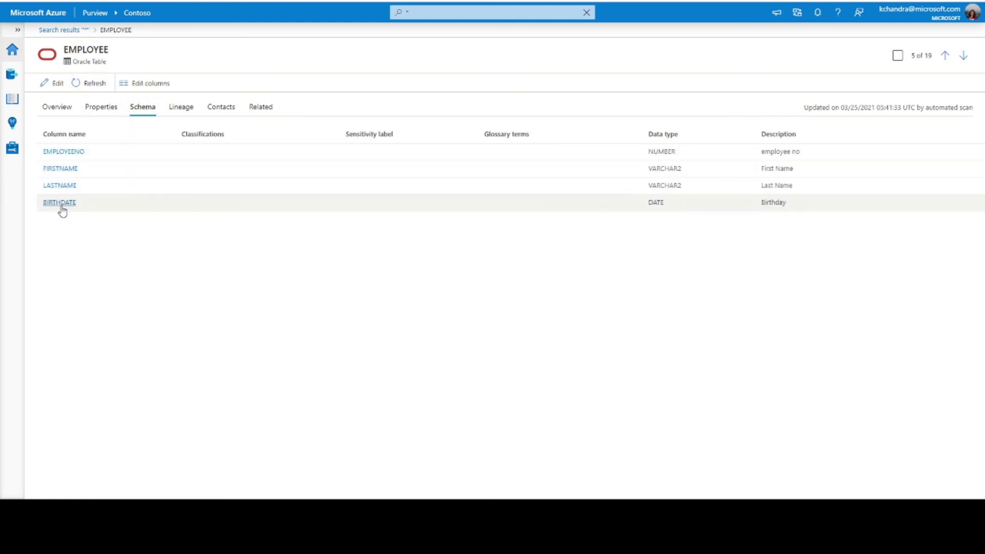
{"action": "left_click", "coordinate": [177, 109]}
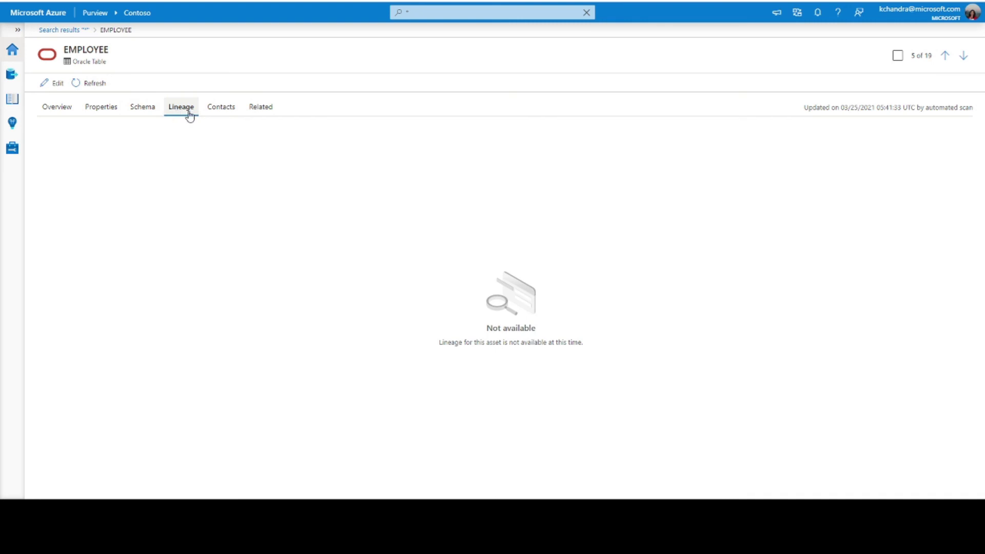
{"action": "left_click", "coordinate": [221, 111]}
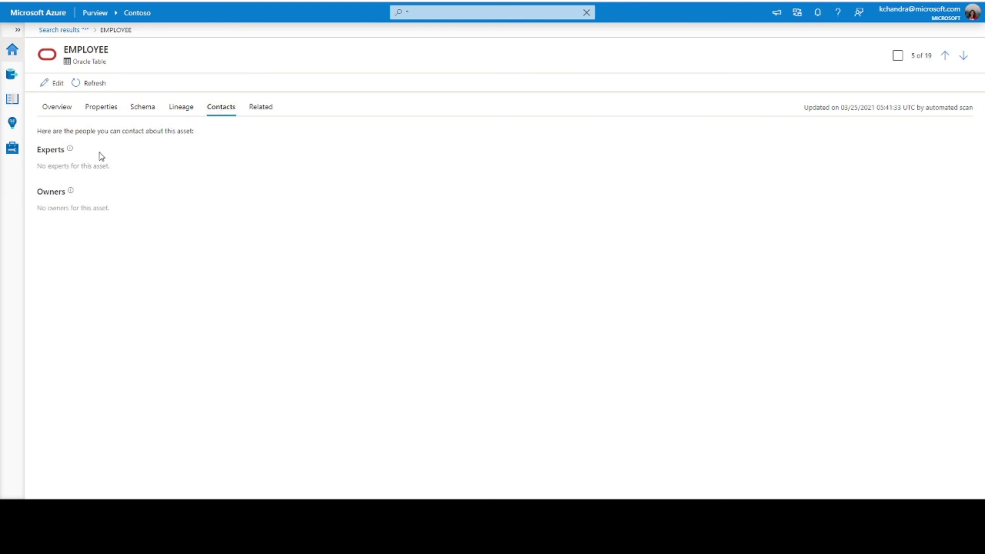
{"action": "left_click", "coordinate": [262, 110]}
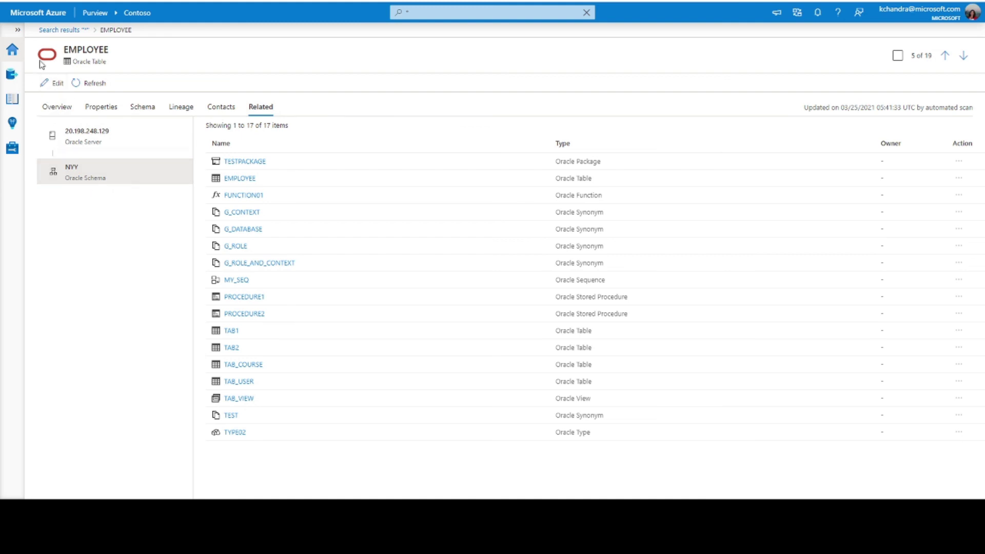
{"action": "scroll", "coordinate": [53, 38], "scroll_direction": "down", "scroll_amount": 1}
{"action": "left_click", "coordinate": [72, 157]}
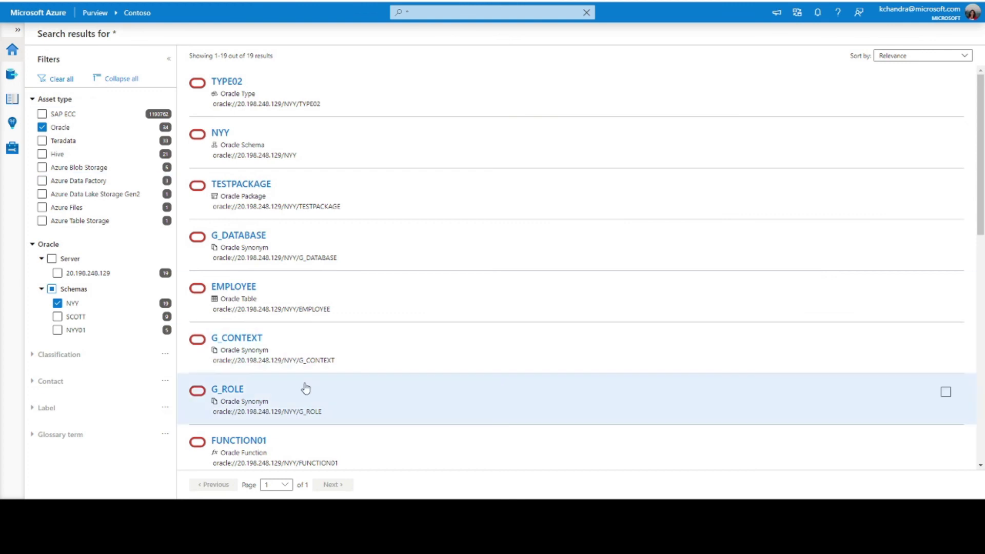
- Open TAB_VIEW and review its Properties, Schema and Lineage tabs, showing TAB1 and TAB2 feeding it
{"action": "scroll", "coordinate": [306, 388], "scroll_direction": "down", "scroll_amount": 6}
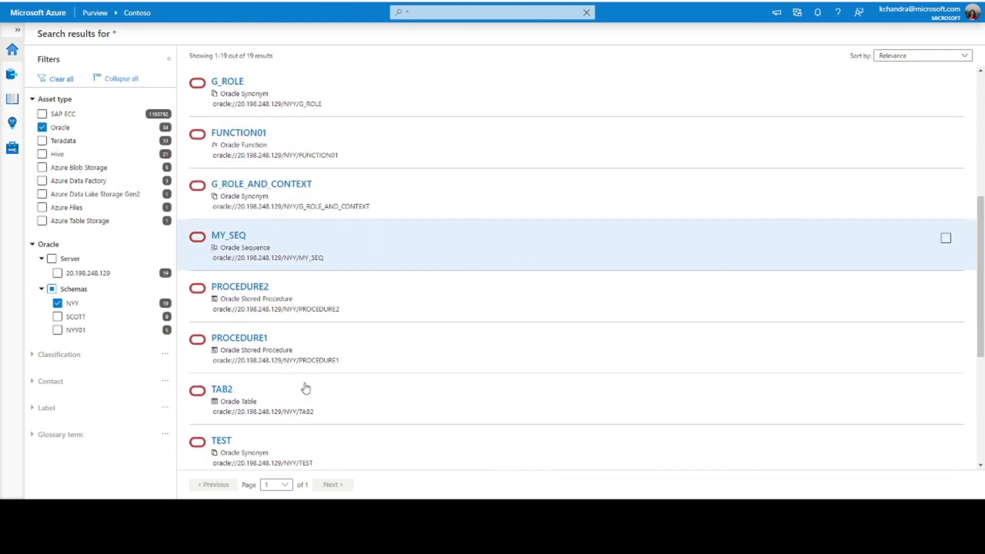
{"action": "scroll", "coordinate": [306, 389], "scroll_direction": "down", "scroll_amount": 2}
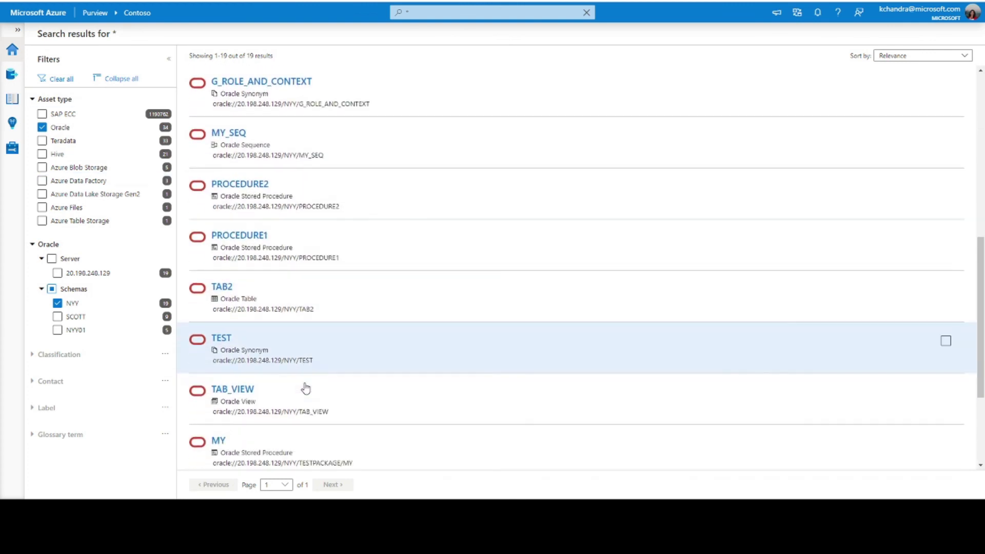
{"action": "left_click", "coordinate": [229, 391]}
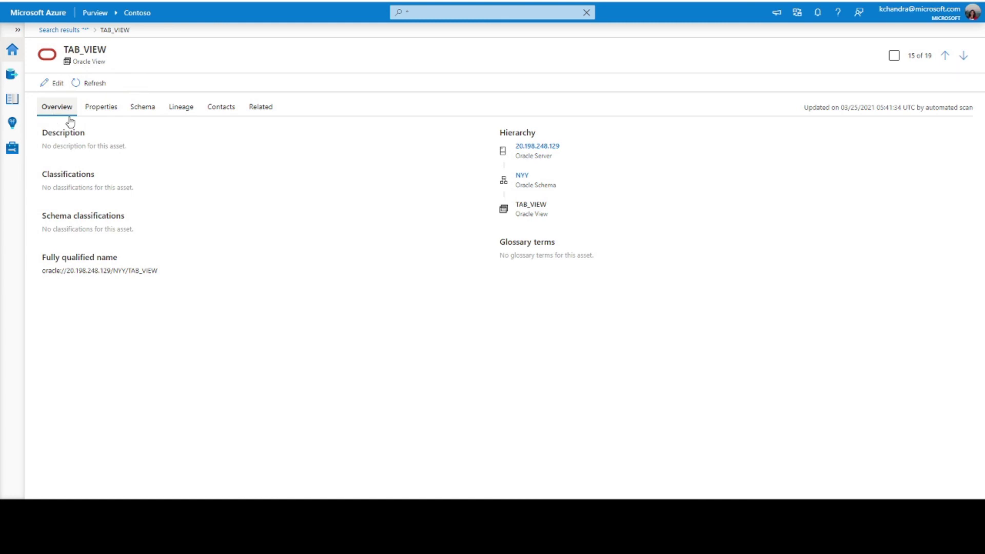
{"action": "left_click", "coordinate": [95, 109]}
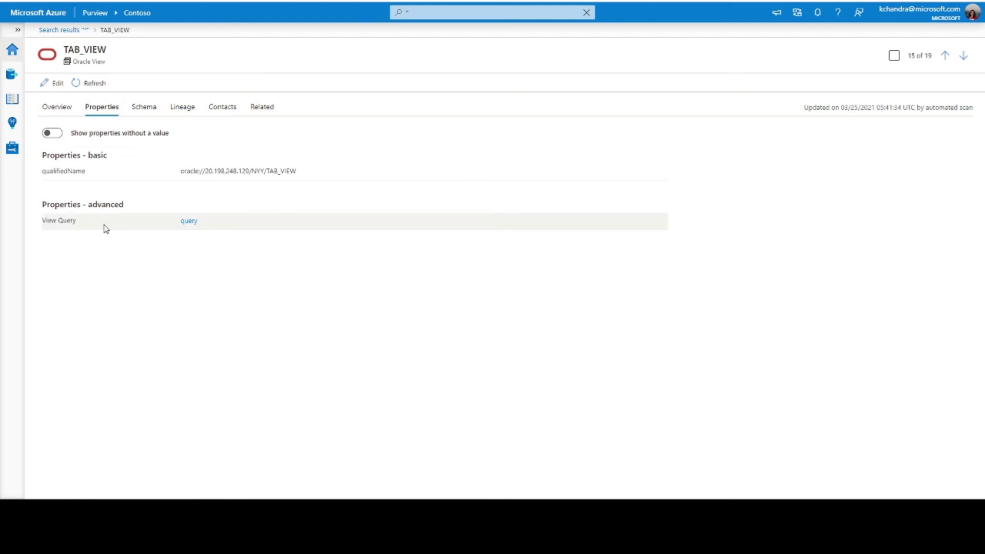
{"action": "left_click", "coordinate": [150, 108]}
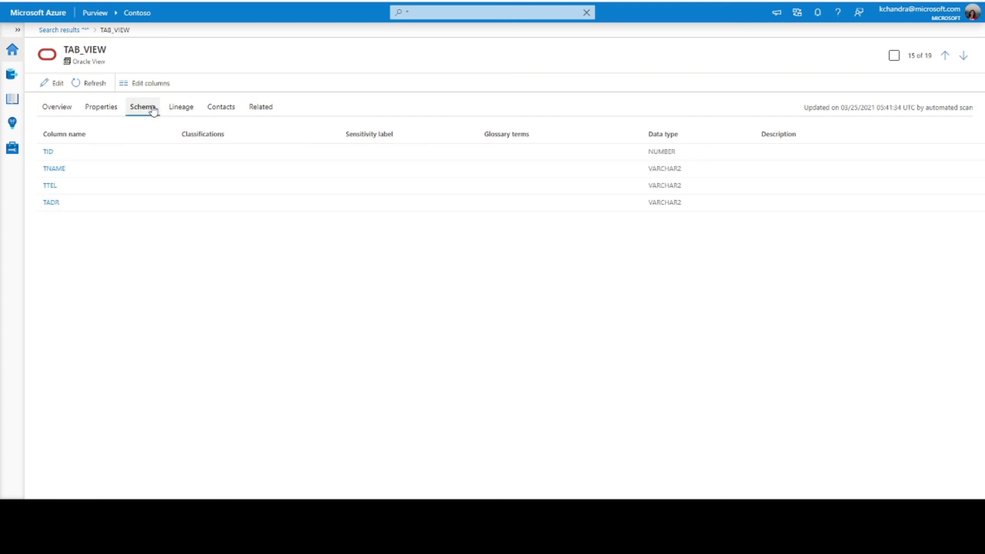
{"action": "left_click", "coordinate": [185, 107]}
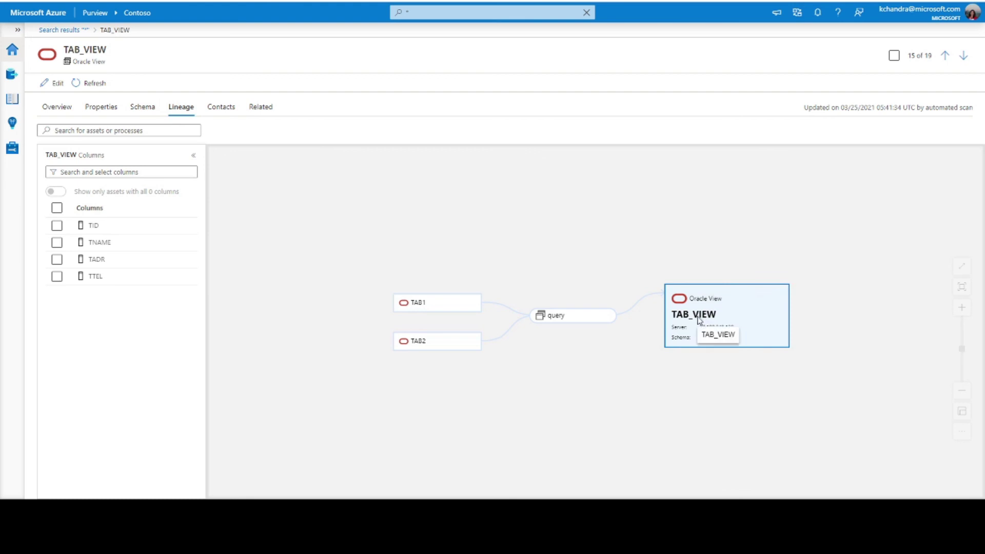
{"action": "mouse_move", "coordinate": [439, 306]}
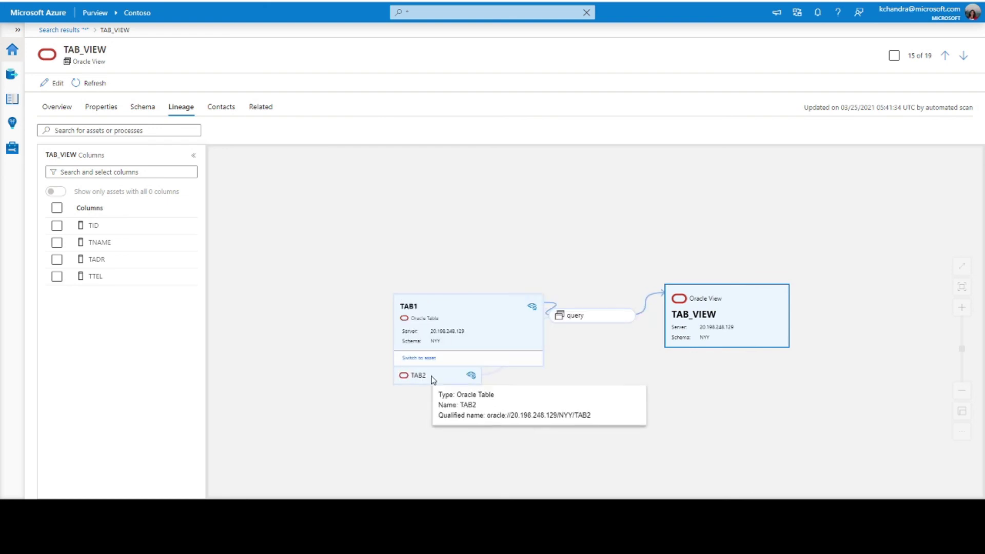
{"action": "mouse_move", "coordinate": [434, 380]}
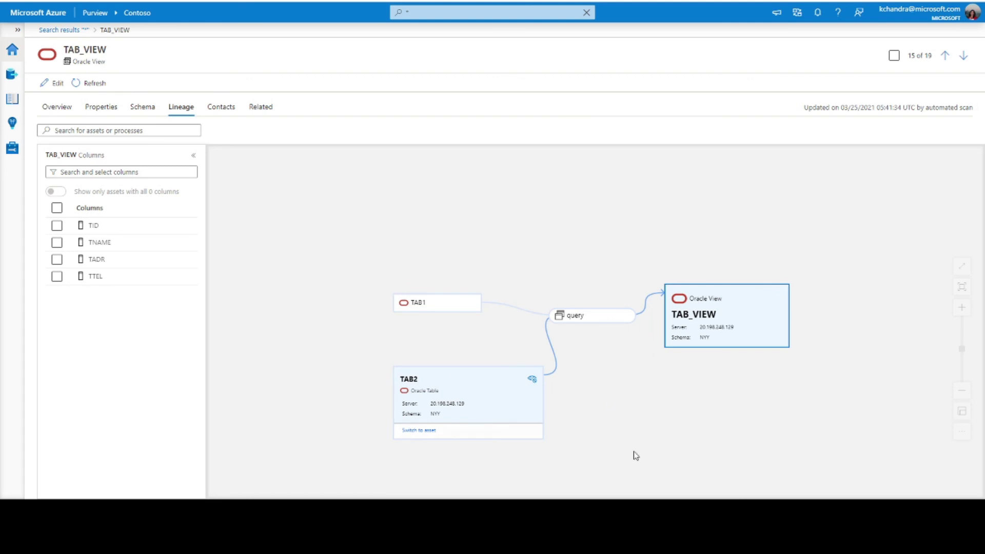
{"action": "mouse_move", "coordinate": [585, 322]}
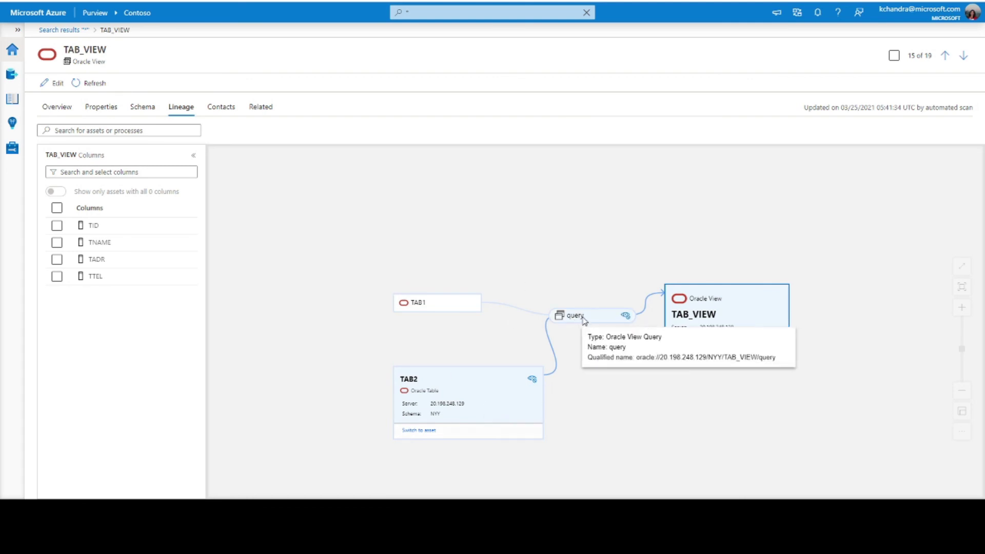
{"action": "left_click", "coordinate": [711, 327]}
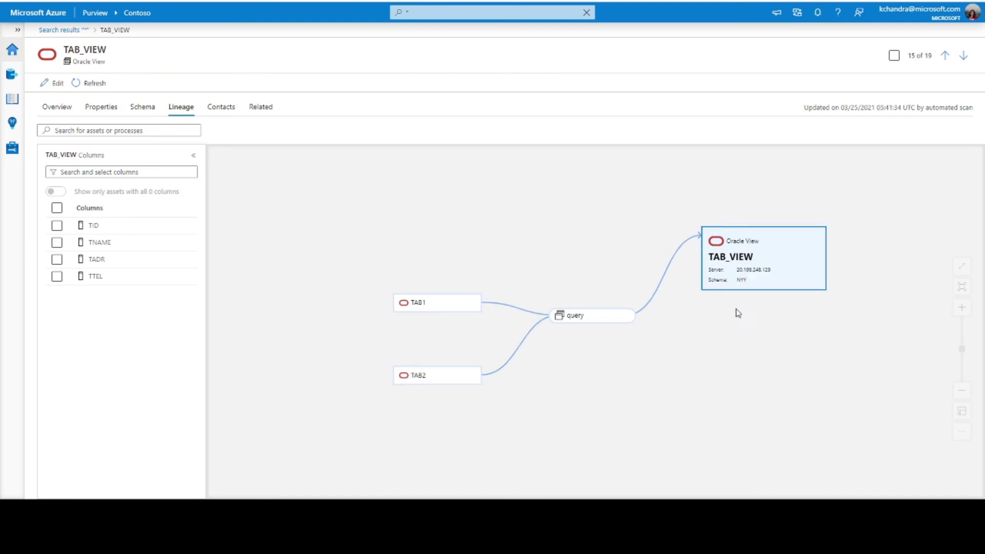